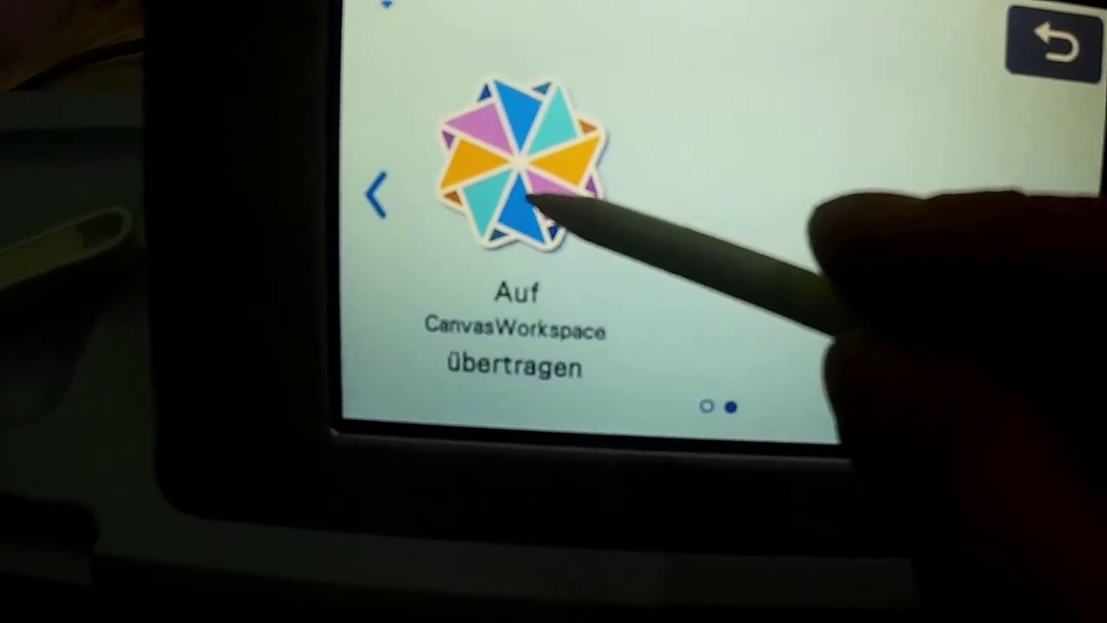
- Scan the mat with the 12" x 12" scan area and transfer the scanned image to CanvasWorkspace
click(529, 203)
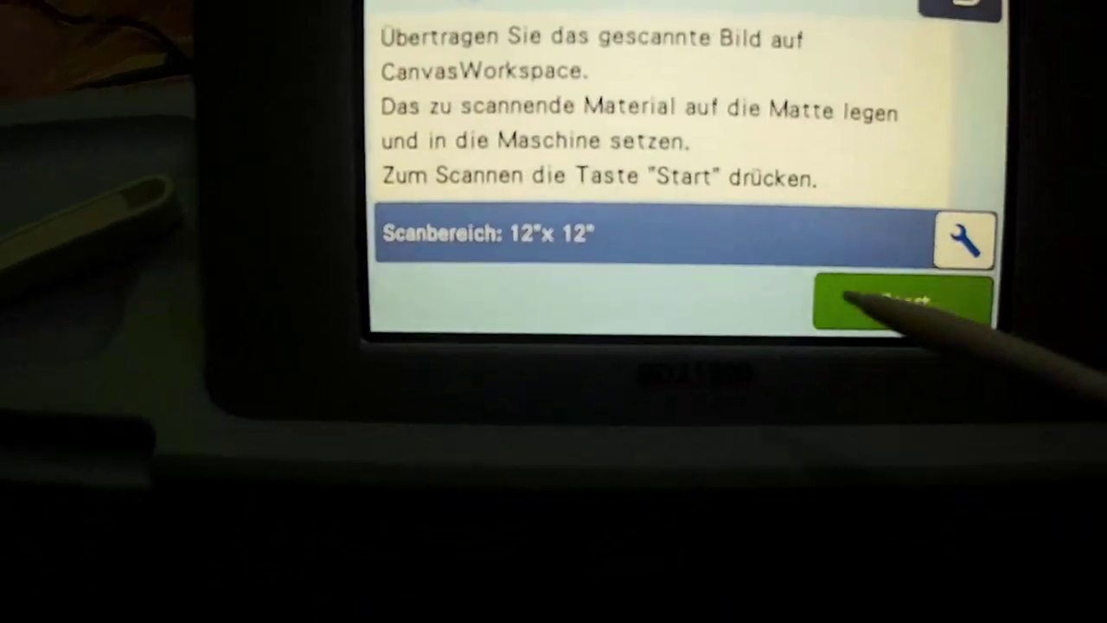
click(852, 300)
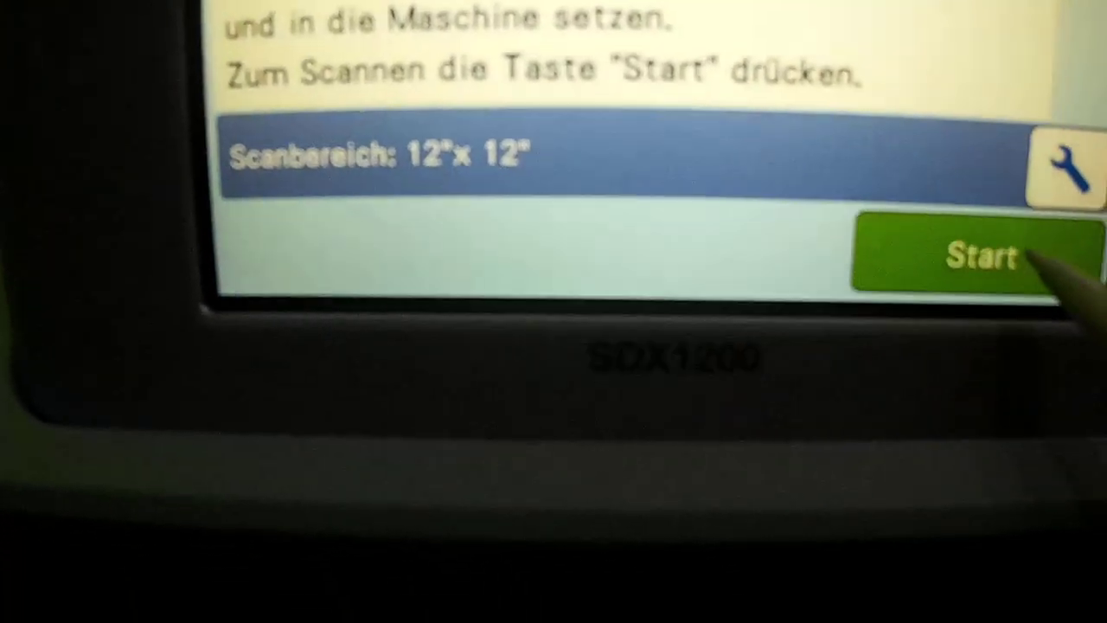
click(982, 255)
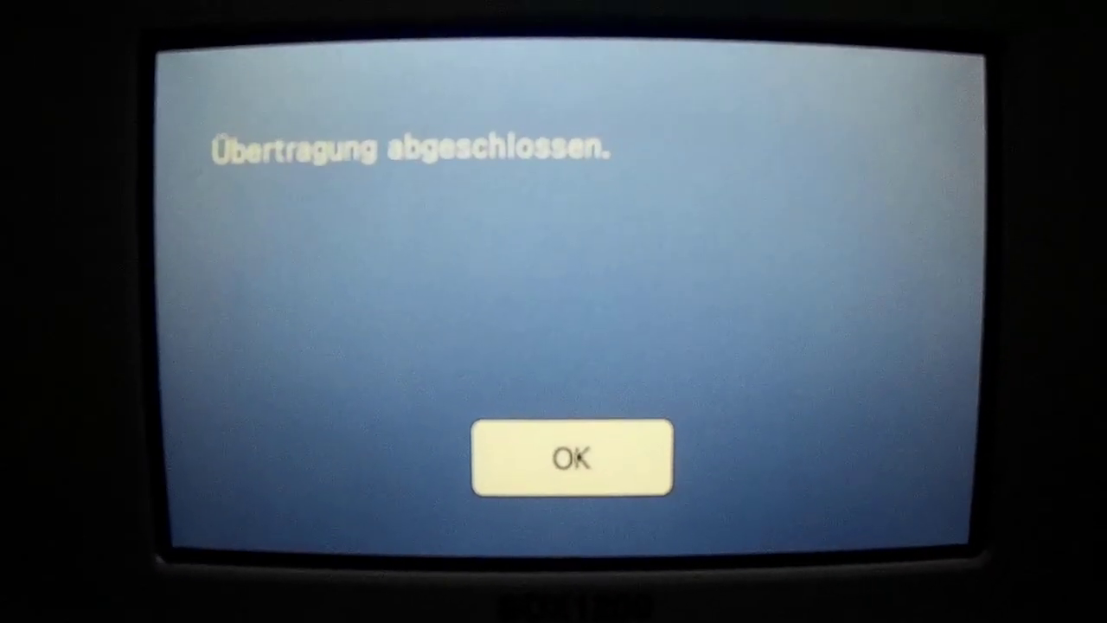
click(616, 437)
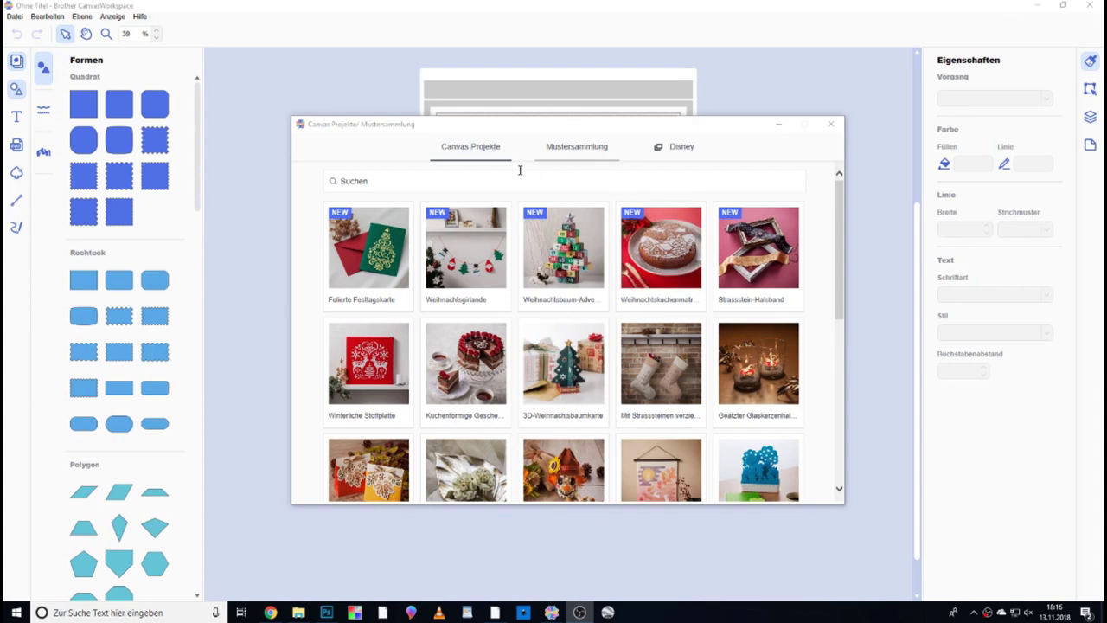
- In CanvasWorkspace on the computer, dismiss the project collection and import the scanned data (Gescannte Daten) from the cutting machine
click(832, 124)
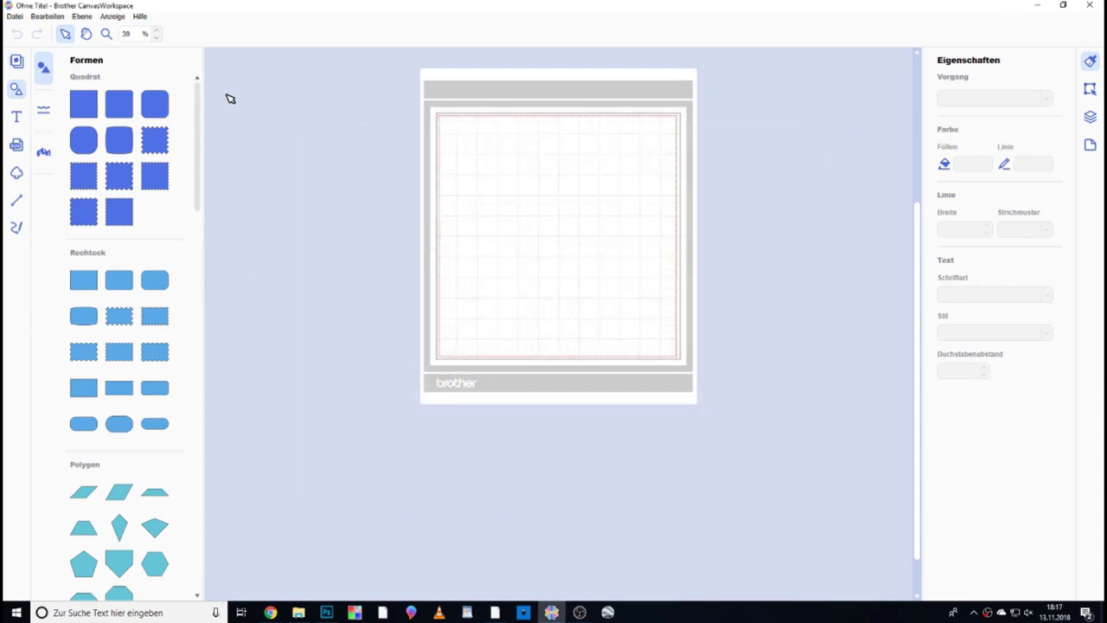
click(15, 16)
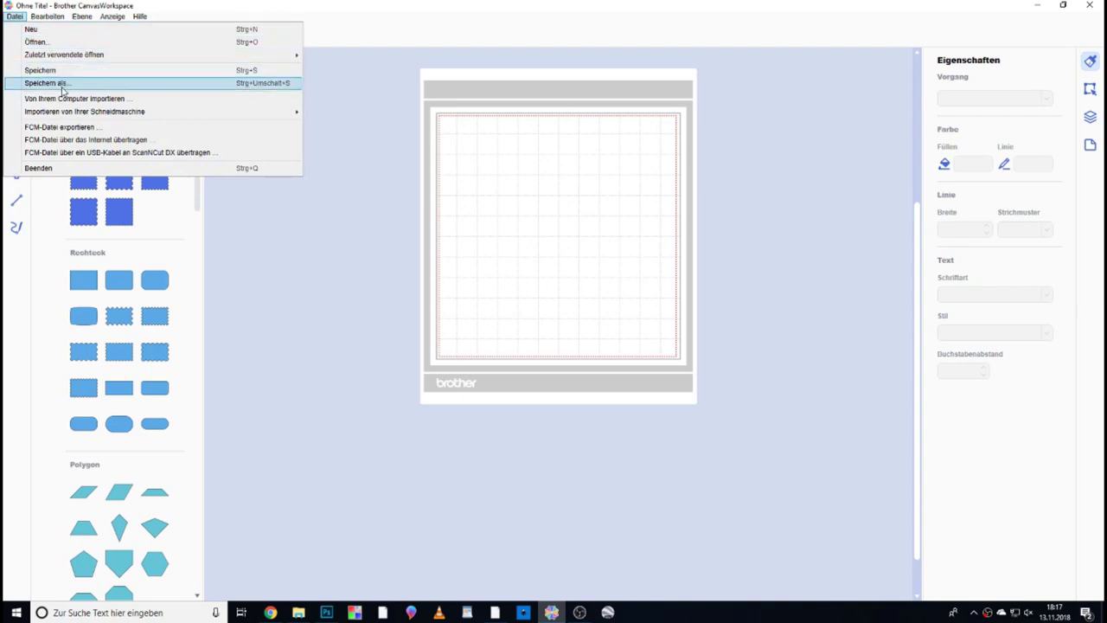
mouse_move(61, 115)
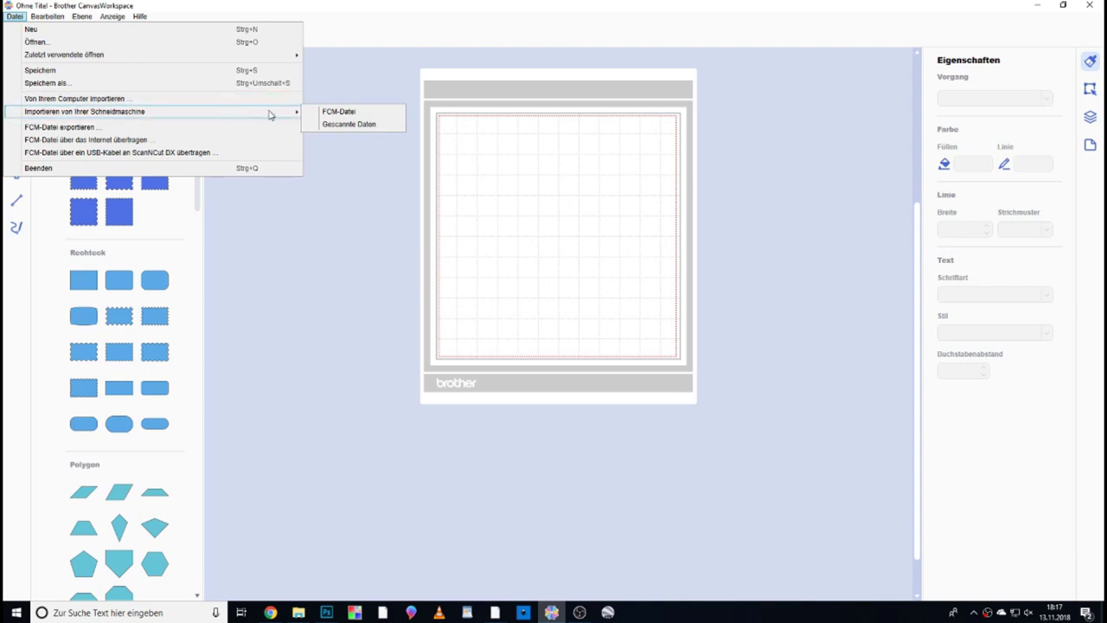
click(333, 132)
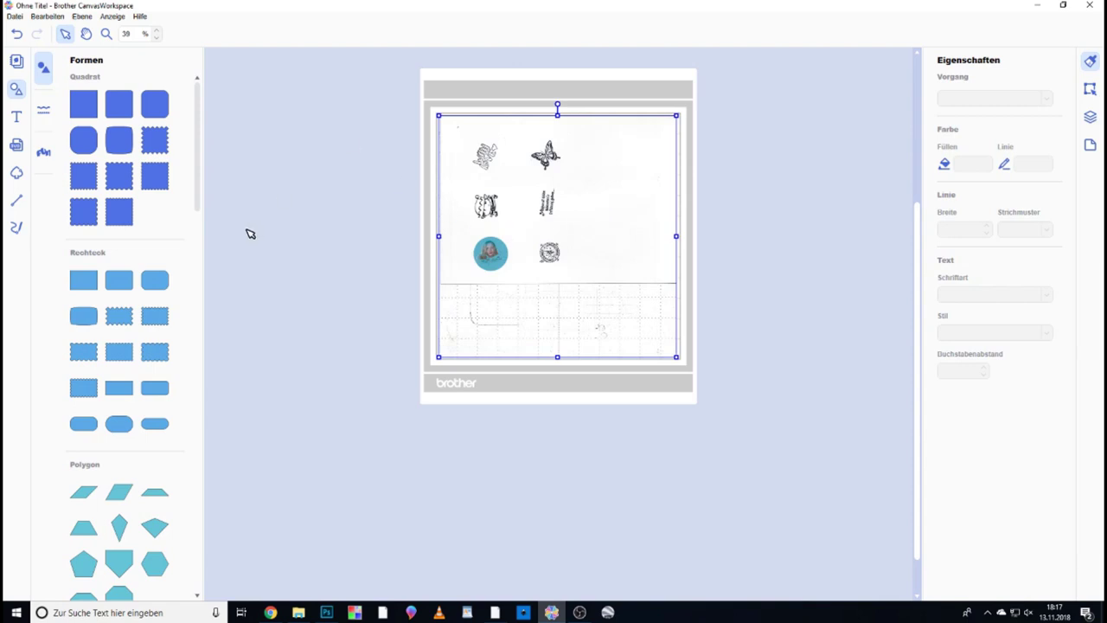
- Add a plain circle over the scanned image and set its width to 1.5 with the proportions kept
scroll(145, 297, down, 5)
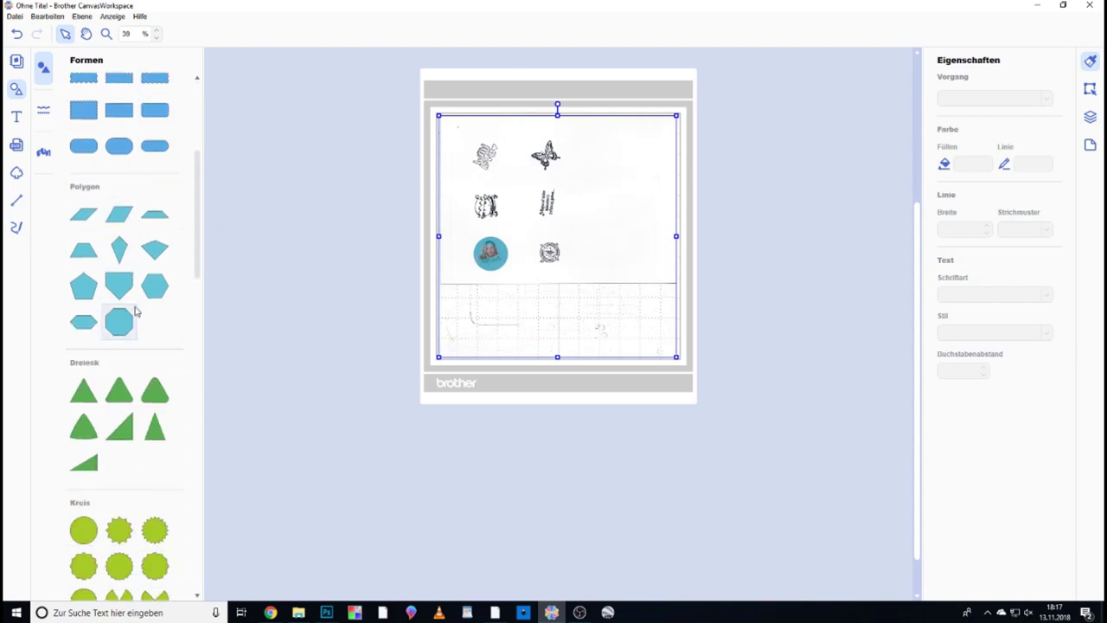
click(84, 502)
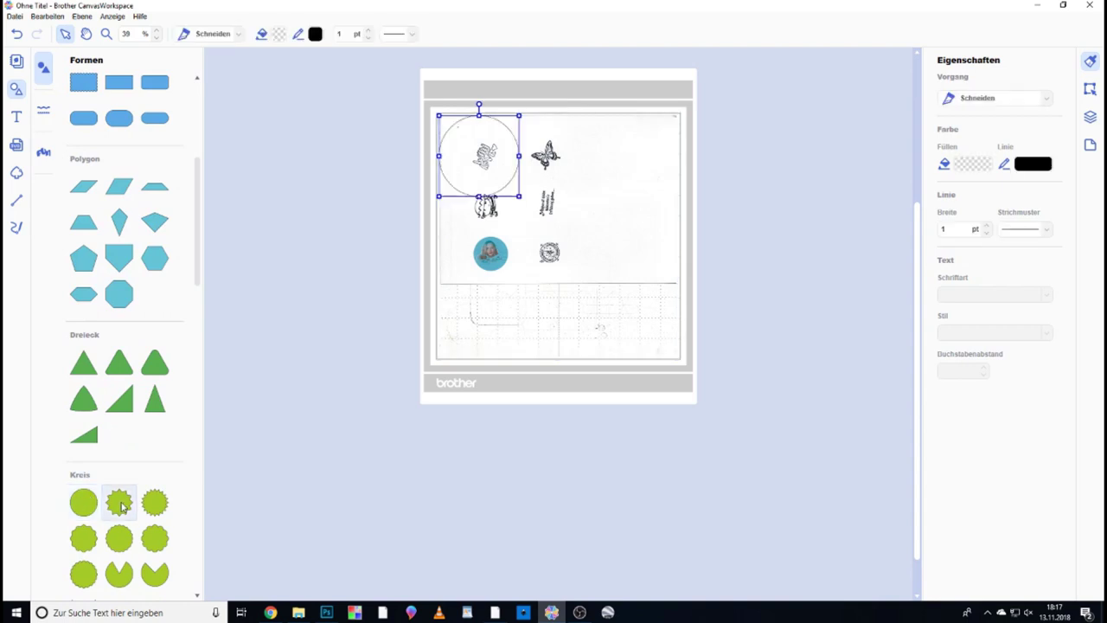
click(1092, 89)
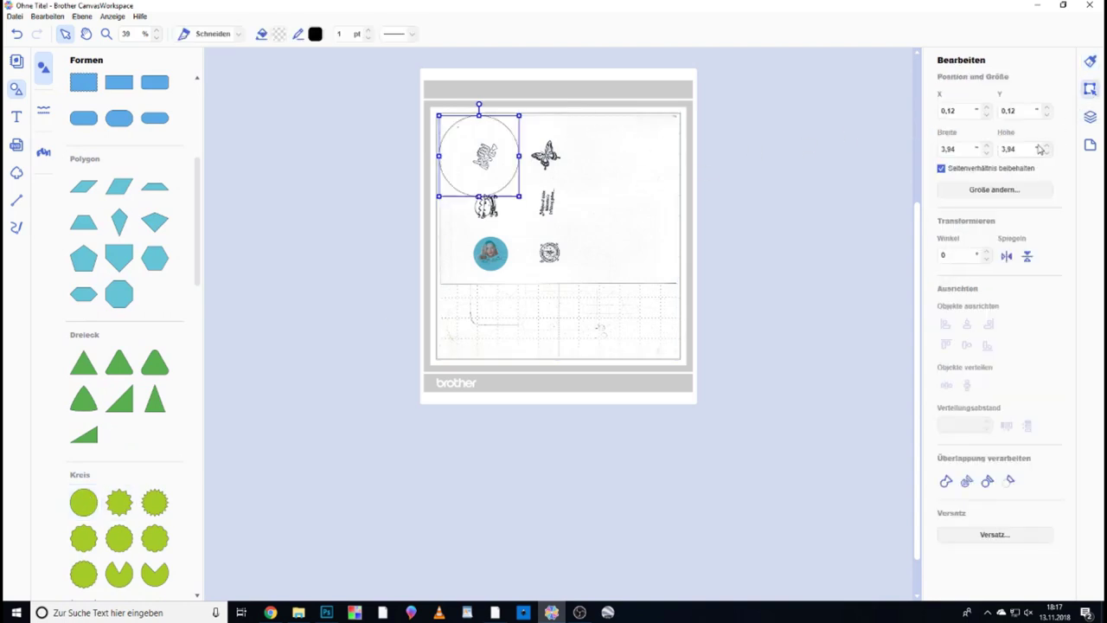
click(970, 149)
double_click(961, 149)
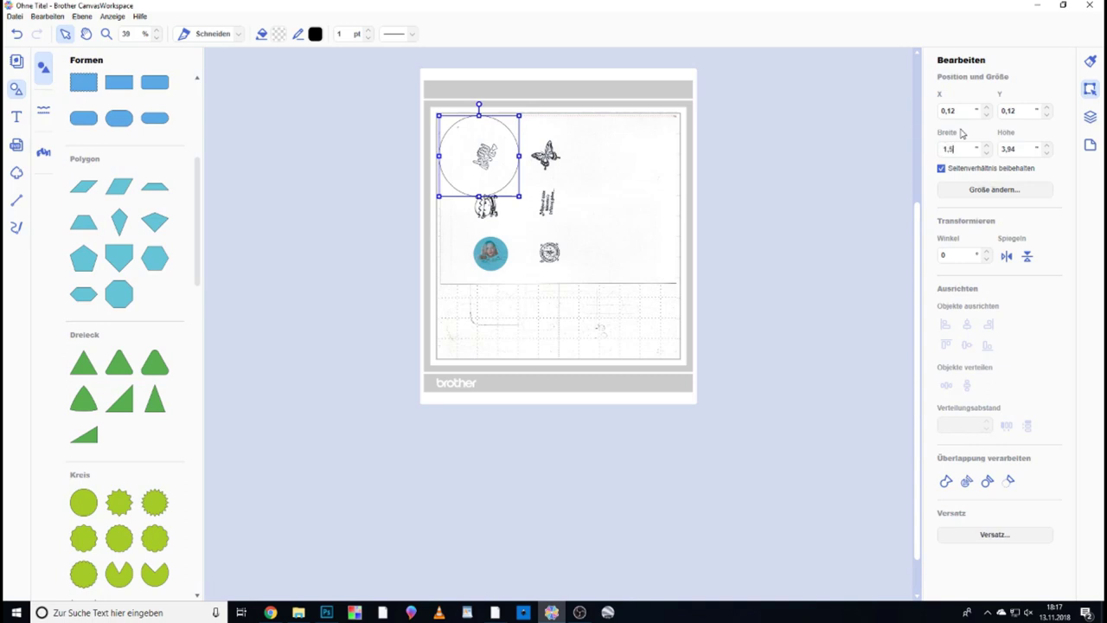
click(989, 190)
click(537, 333)
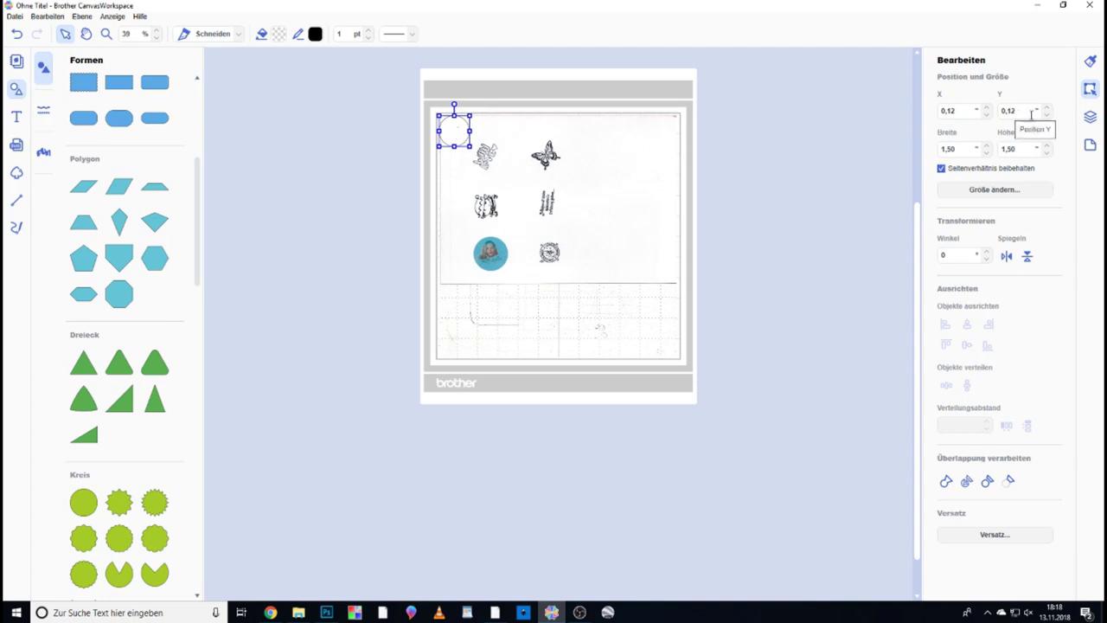
- Lock the circle's layer and add a second plain circle to the mat
click(1096, 117)
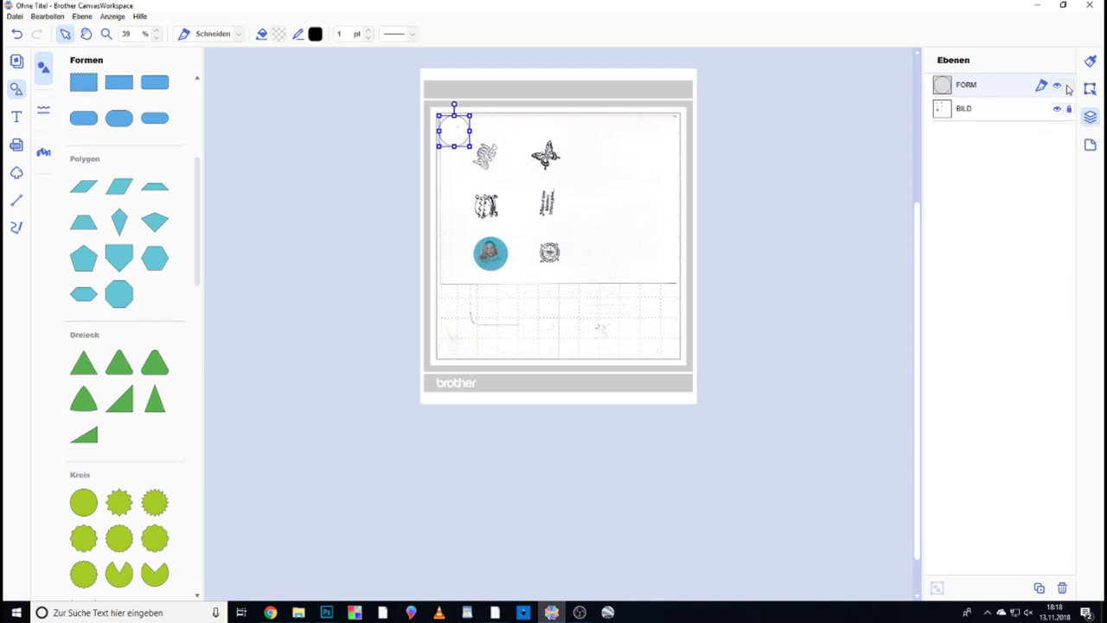
click(1069, 85)
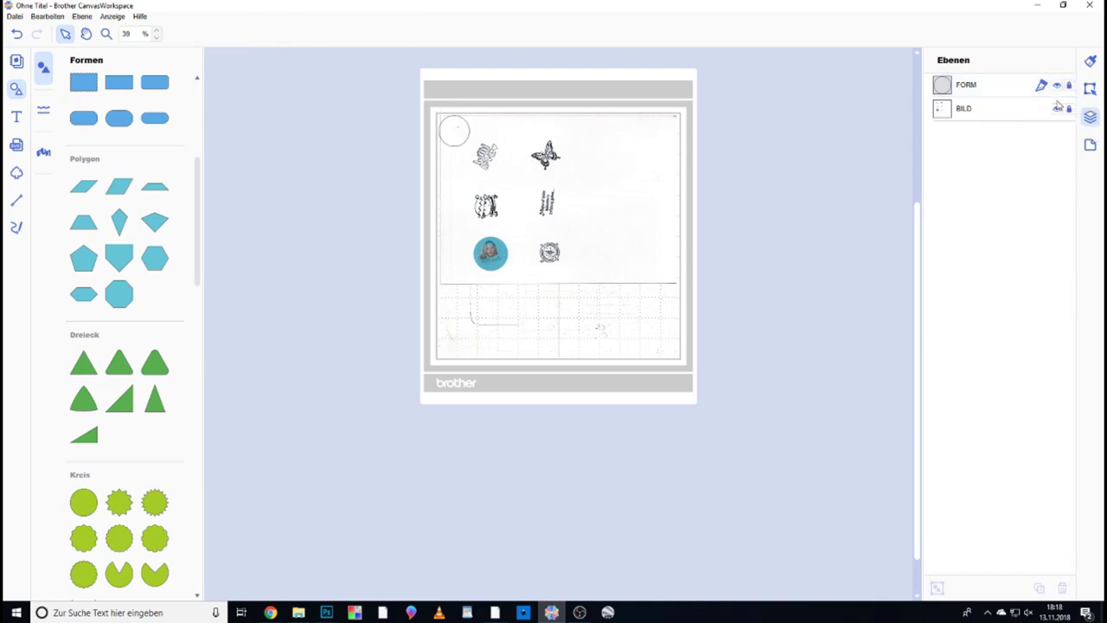
click(83, 502)
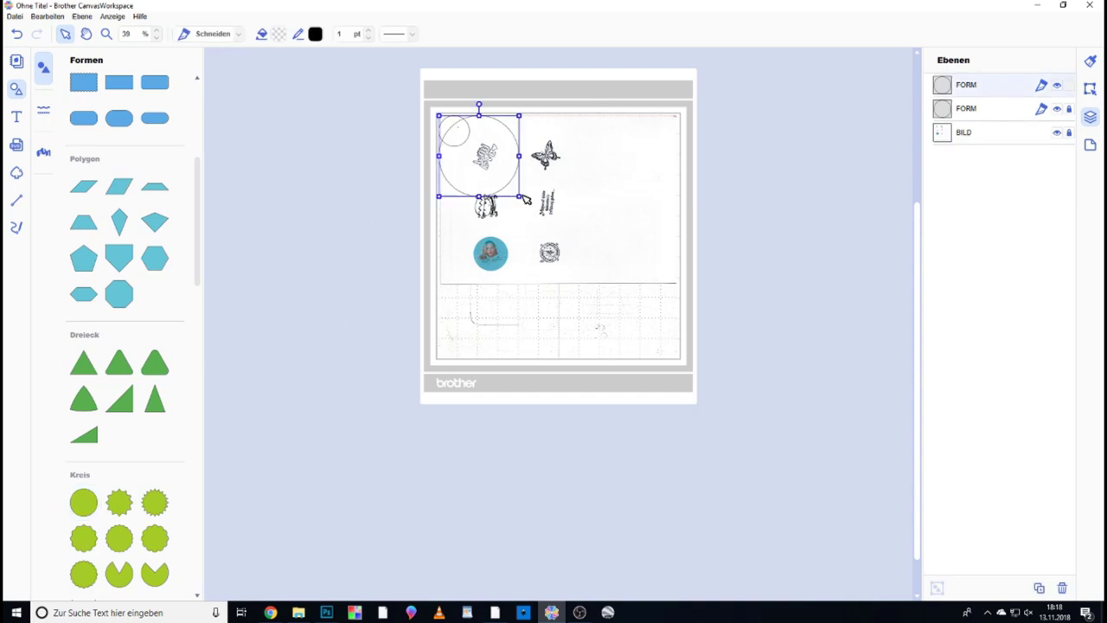
- Shrink the second circle to a tiny hole and place it at the centre of the first circle
click(157, 31)
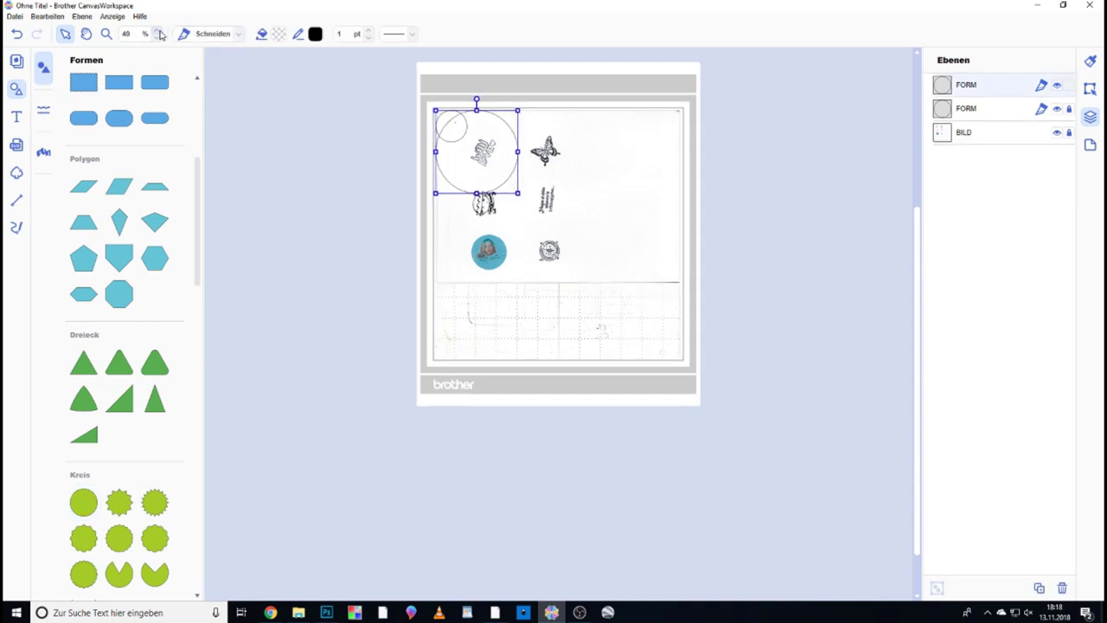
click(157, 31)
click(158, 32)
drag(917, 366, 894, 279)
drag(571, 599, 467, 603)
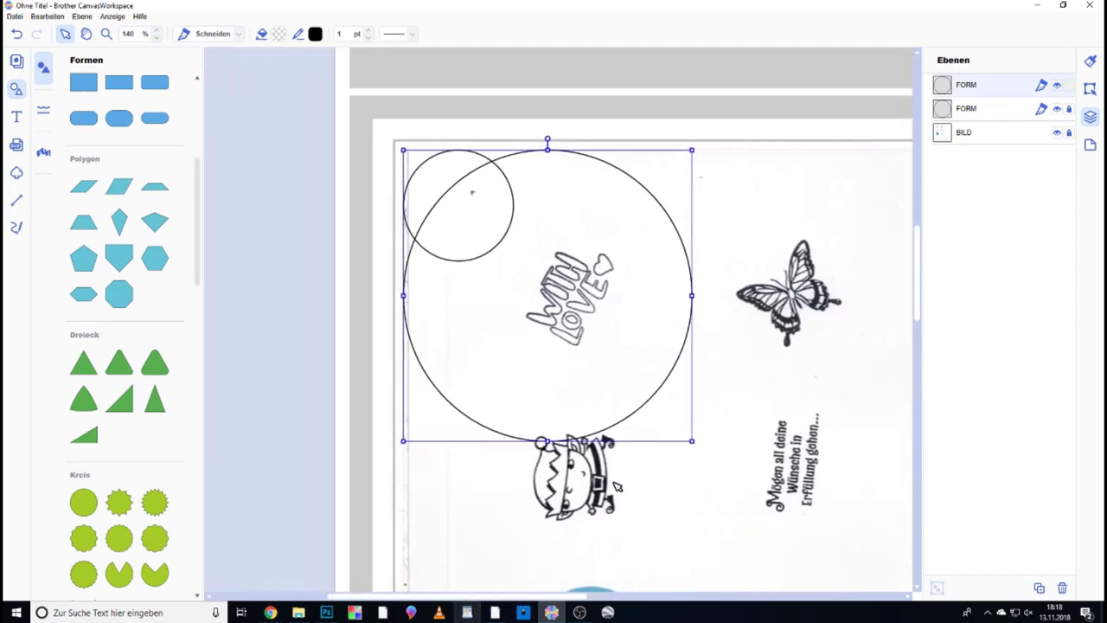
drag(695, 450, 413, 176)
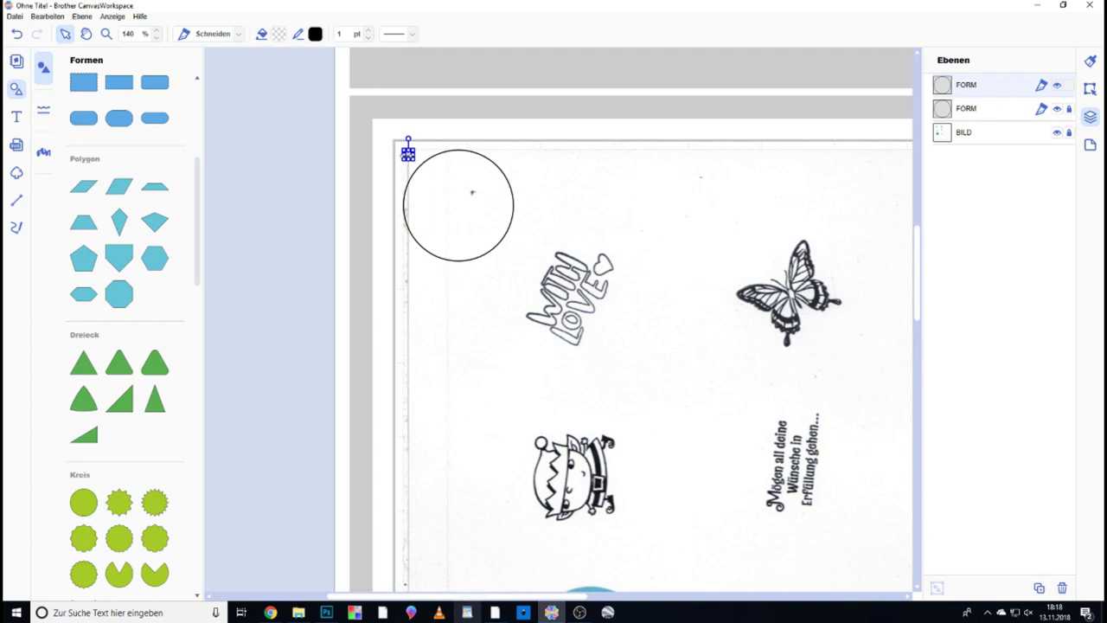
drag(409, 154, 459, 207)
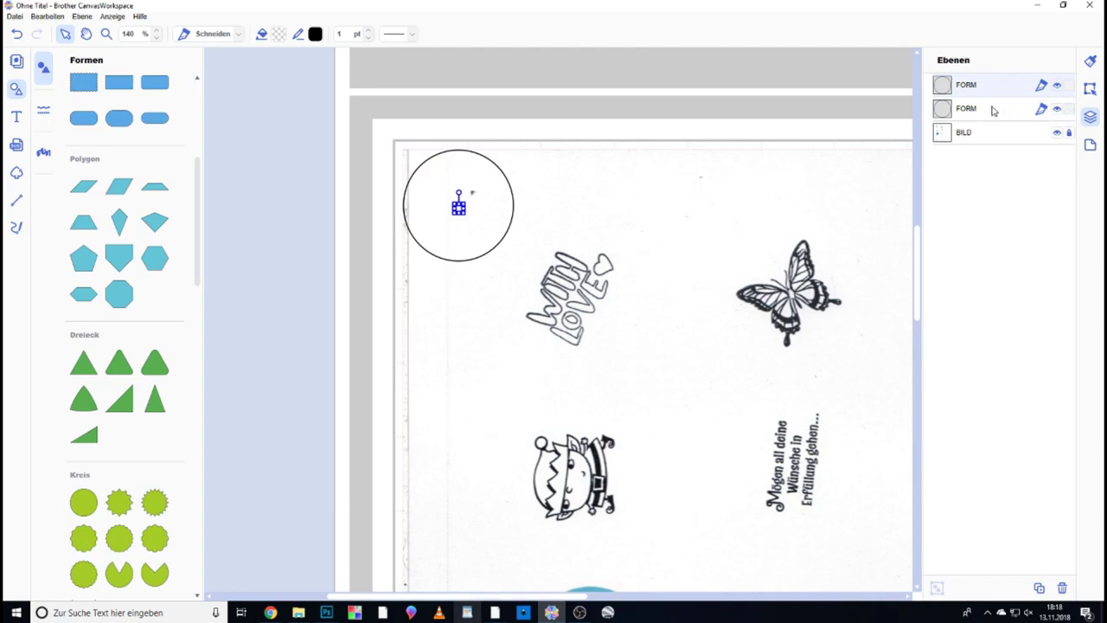
- Select both unlocked circle layers together and group them
click(990, 113)
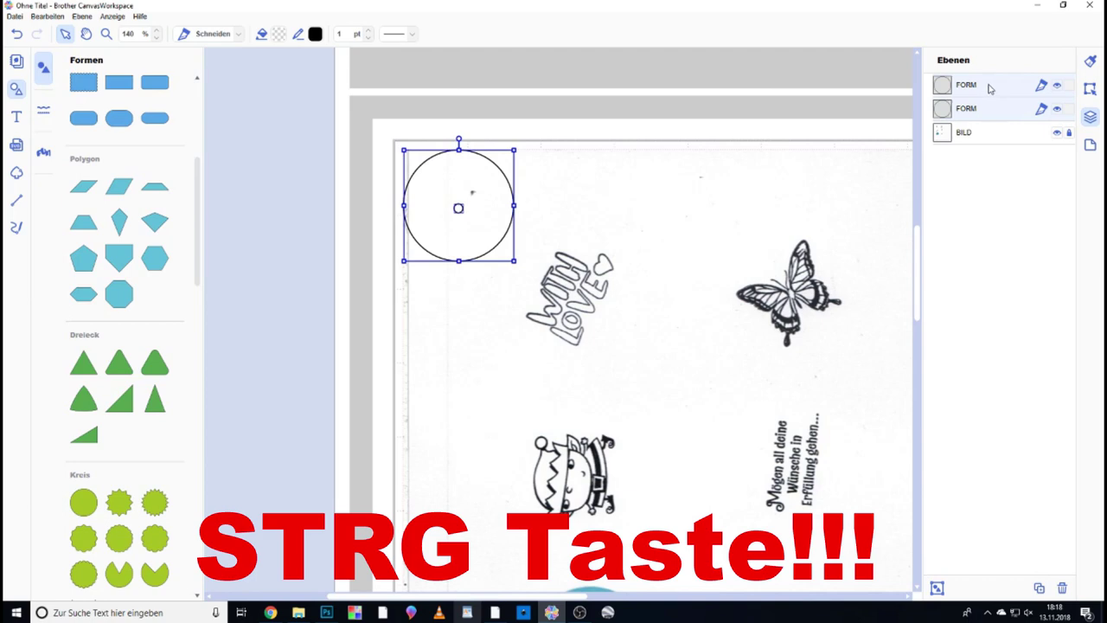
ctrl+click(995, 89)
ctrl+click(995, 89)
ctrl+click(988, 110)
ctrl+click(988, 115)
ctrl+click(989, 89)
ctrl+click(989, 89)
ctrl+click(988, 110)
ctrl+click(988, 110)
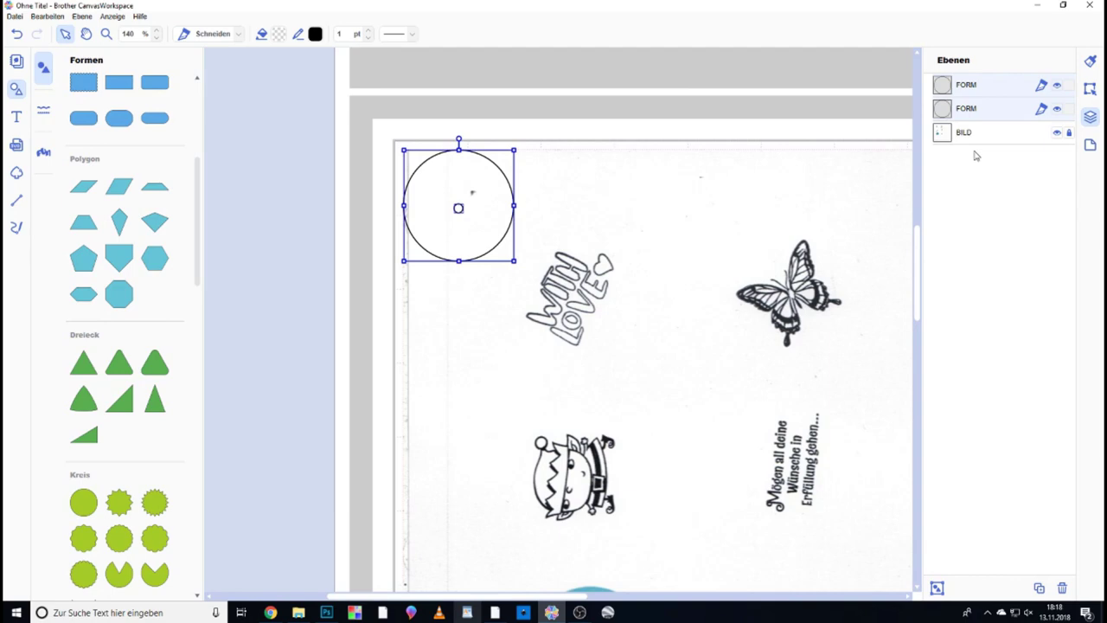
key(ctrl+g)
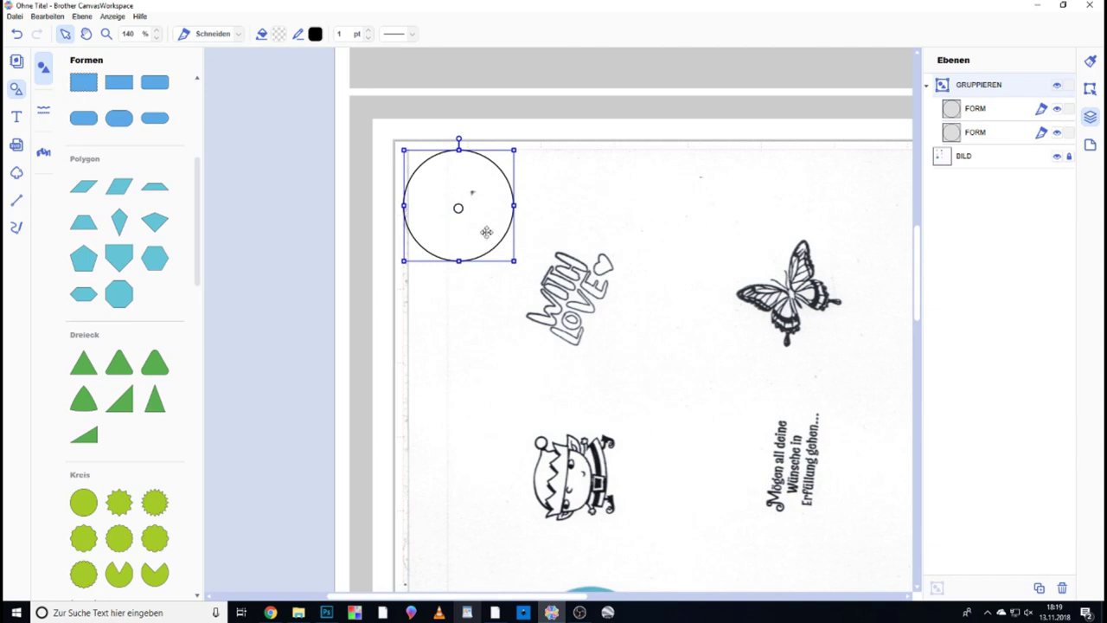
- Centre-align the small and large circles within the group and position them around the WITH LOVE motif
drag(479, 219, 693, 226)
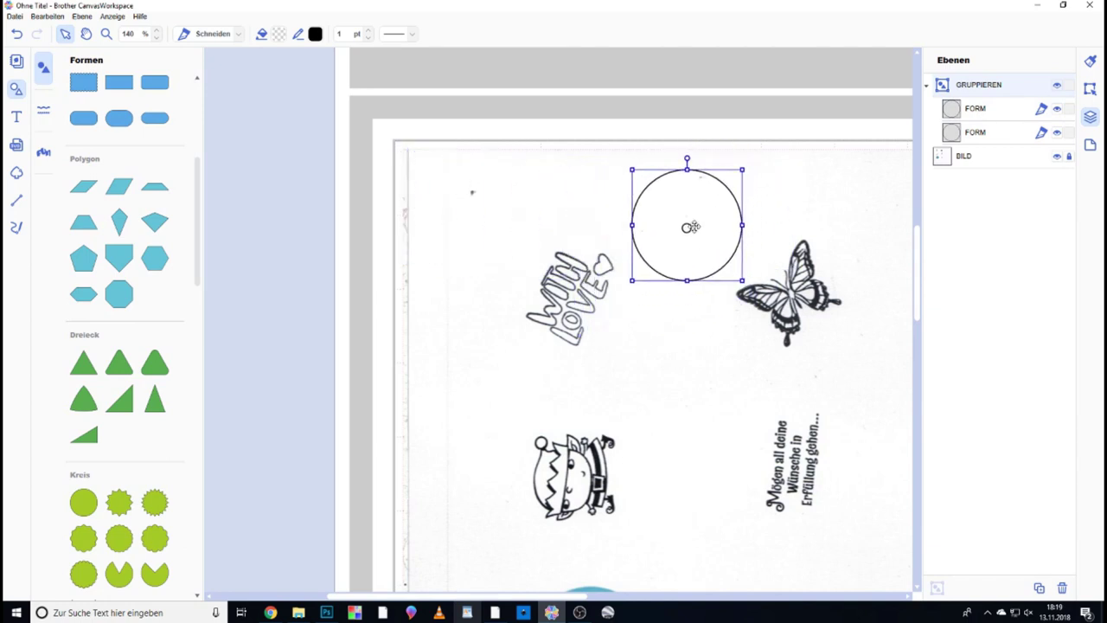
double_click(687, 227)
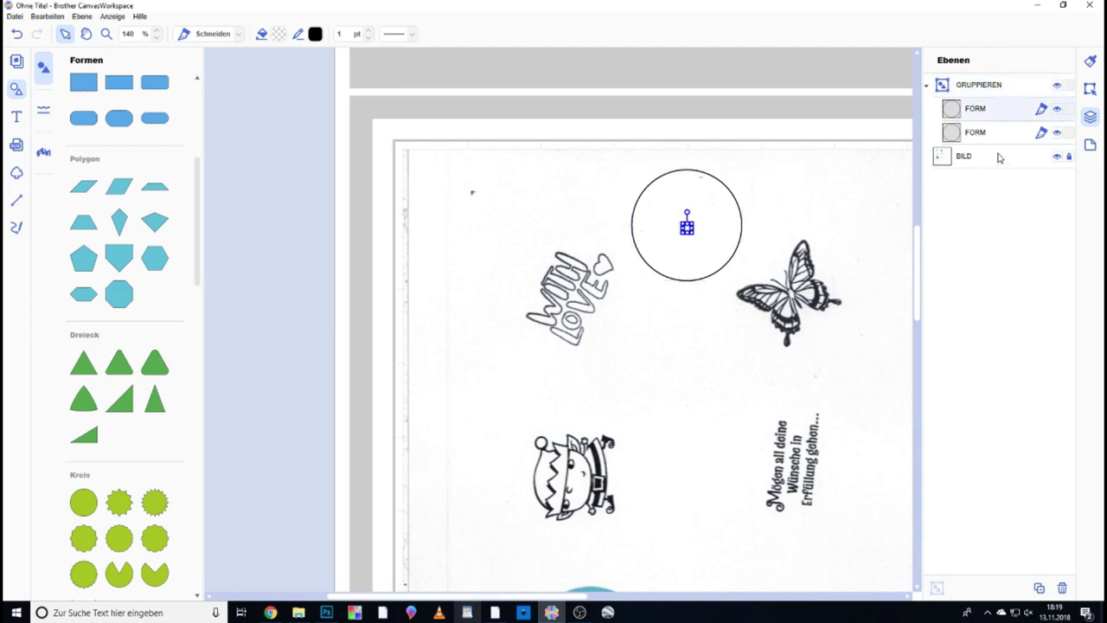
ctrl+click(1016, 133)
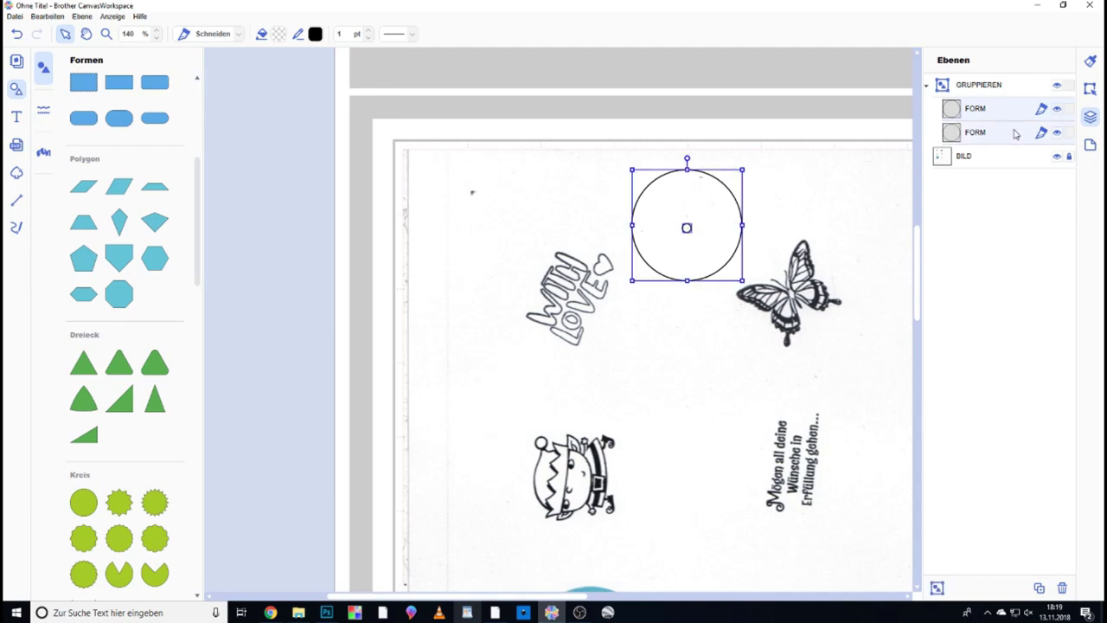
click(1090, 89)
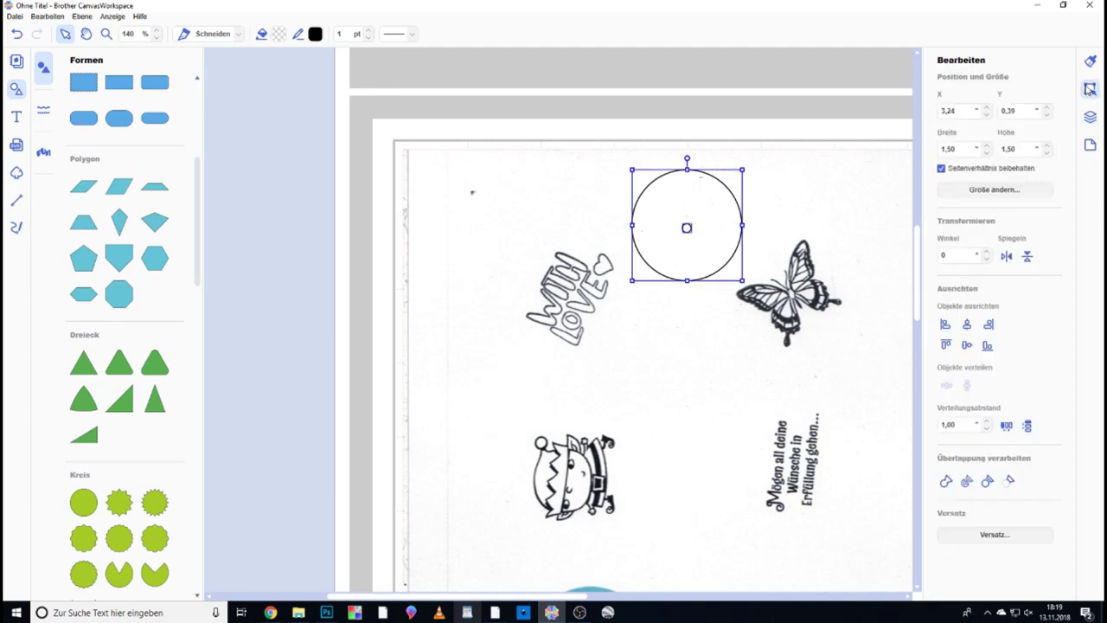
click(967, 347)
drag(709, 217, 596, 282)
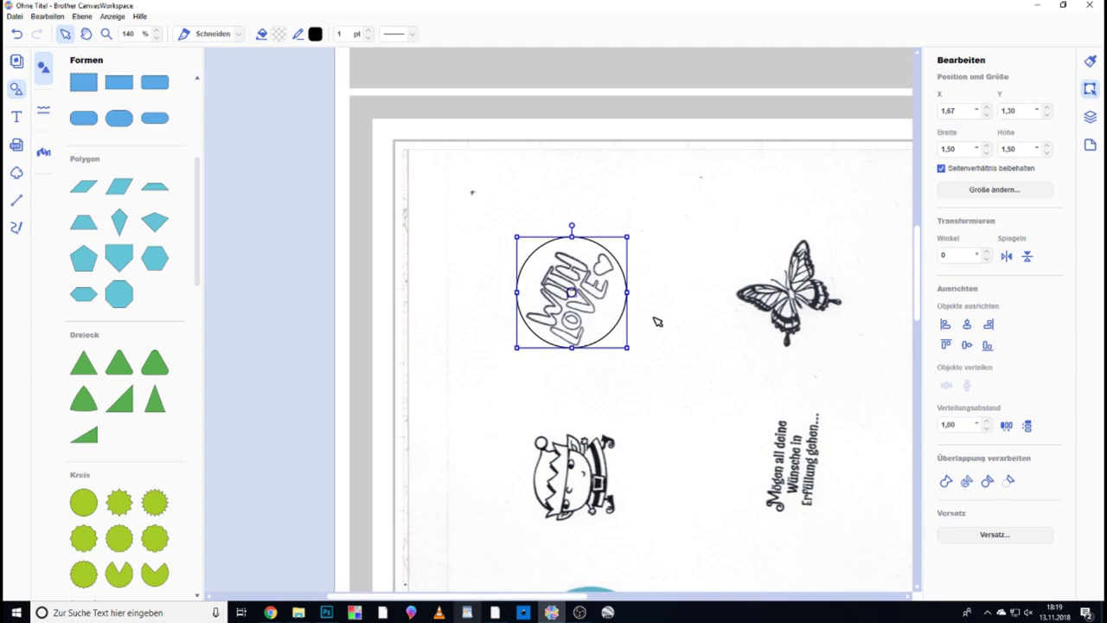
- Duplicate the circle pair and position the copy around the butterfly motif
right_click(593, 327)
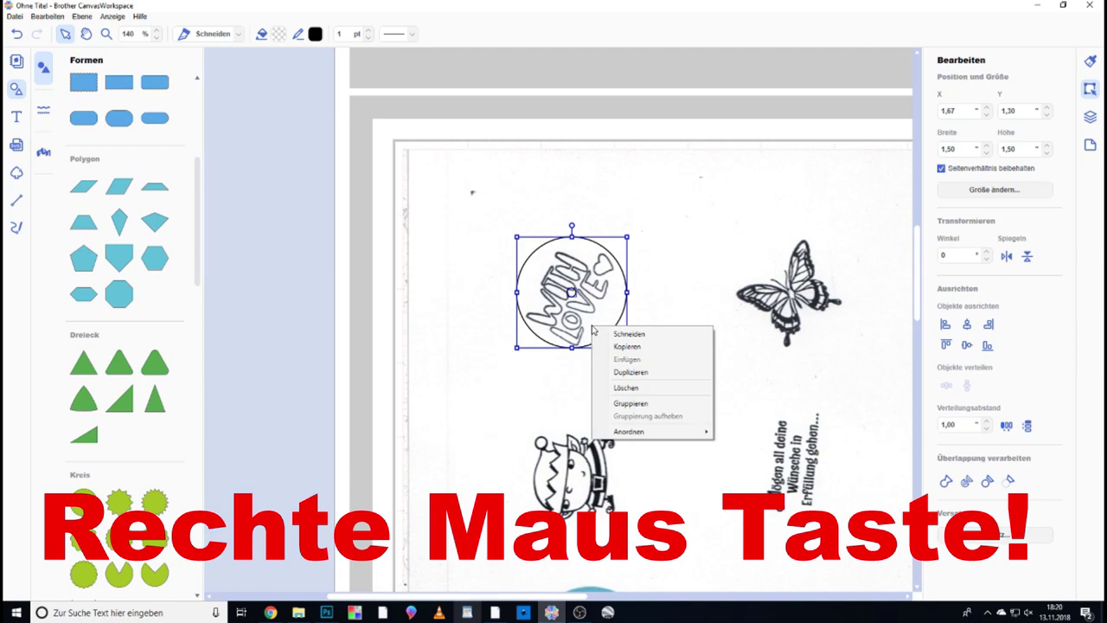
click(631, 372)
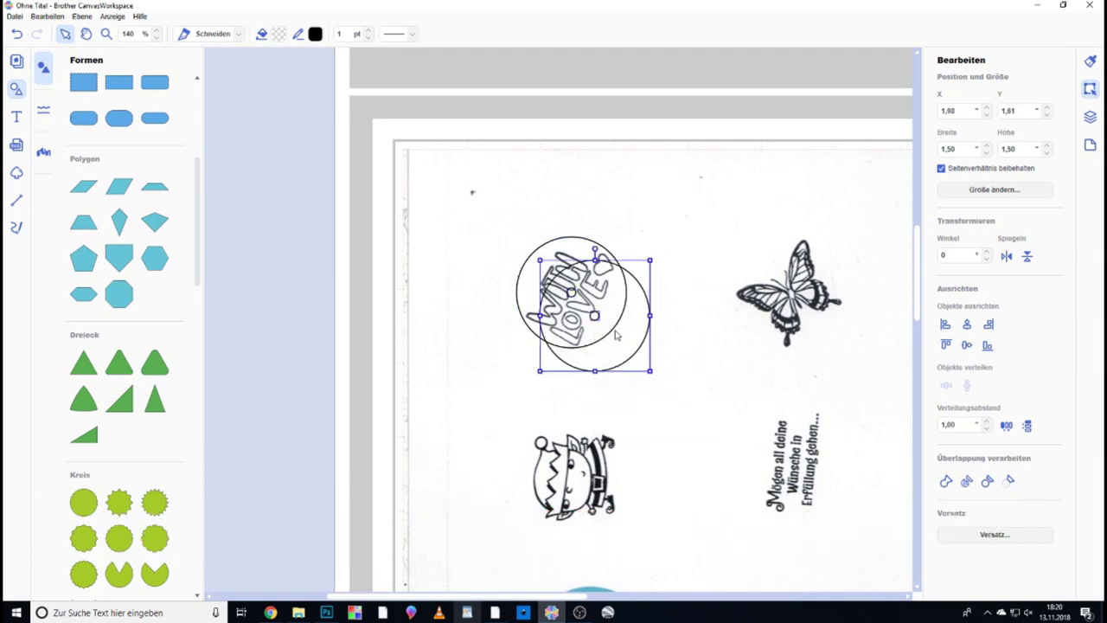
drag(615, 319, 808, 298)
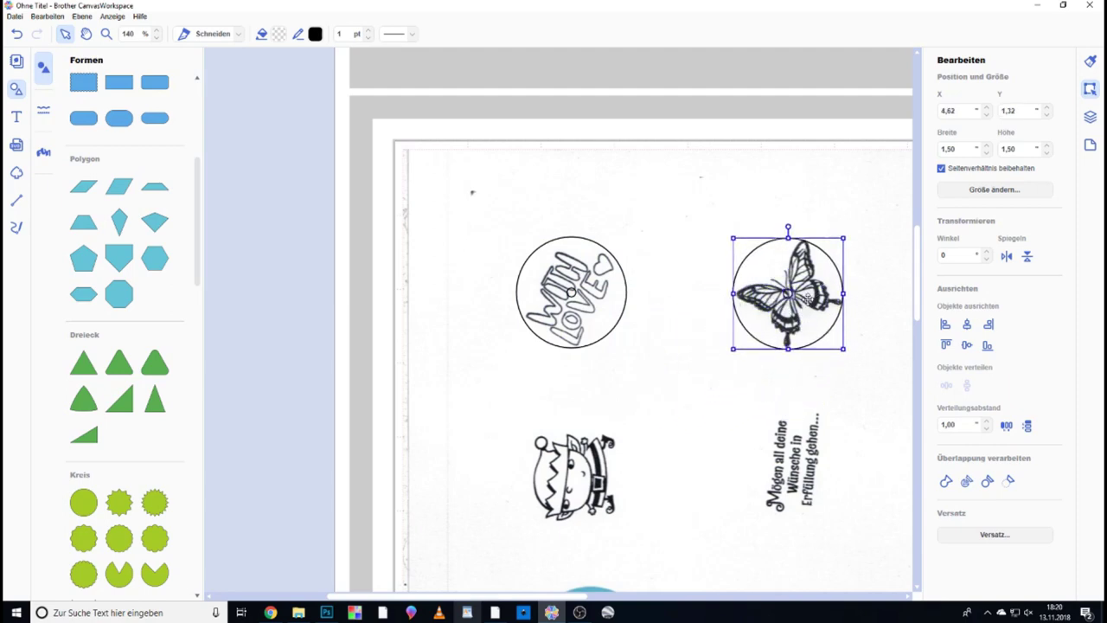
drag(808, 297, 811, 296)
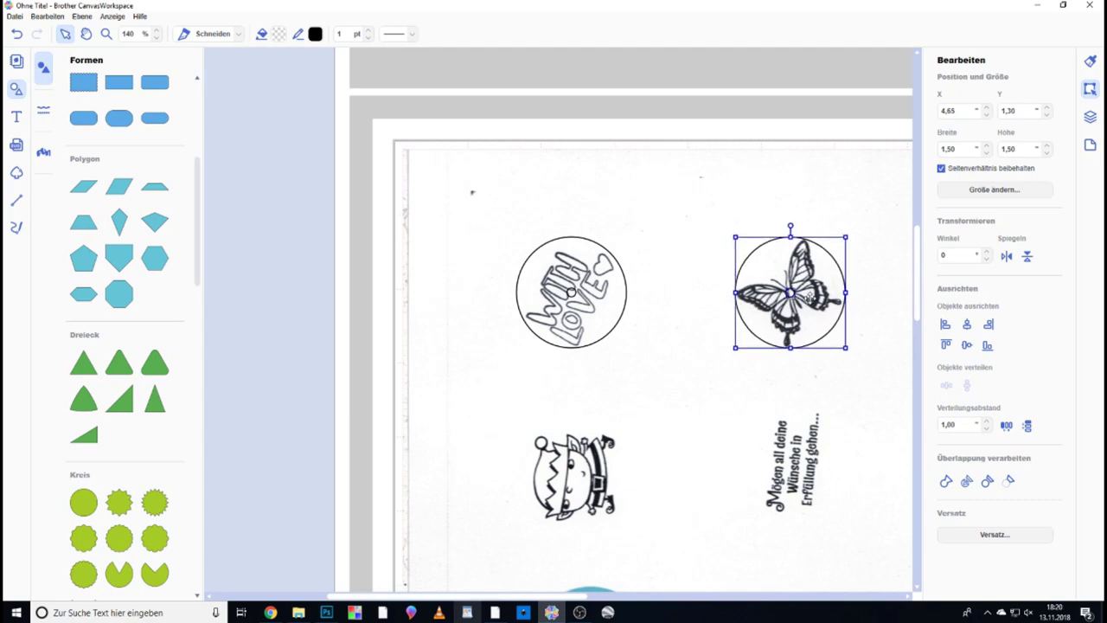
- Fine-tune the position of the circle pair around the elf motif
click(591, 465)
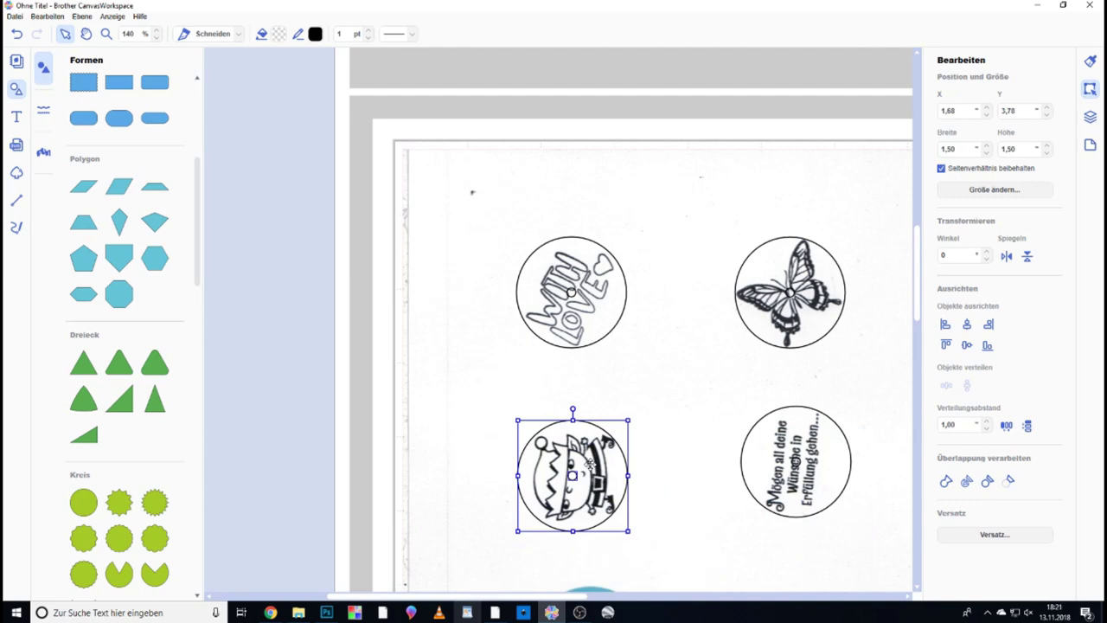
drag(591, 465, 593, 465)
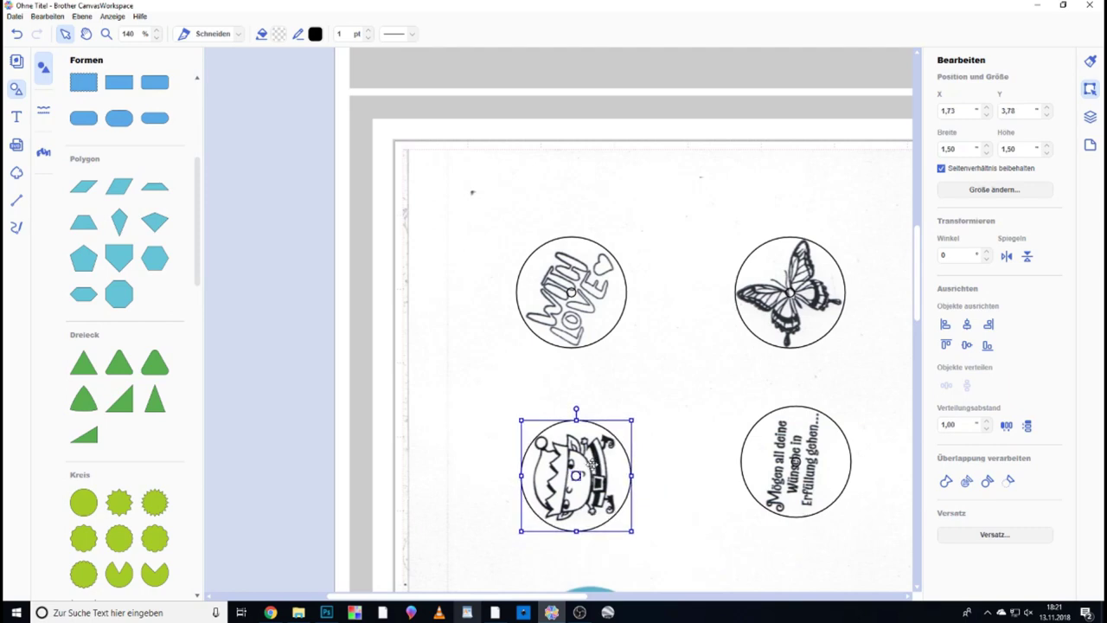
- Duplicate the circle pair around the elf motif and position the copy over the round blue portrait motif
right_click(605, 479)
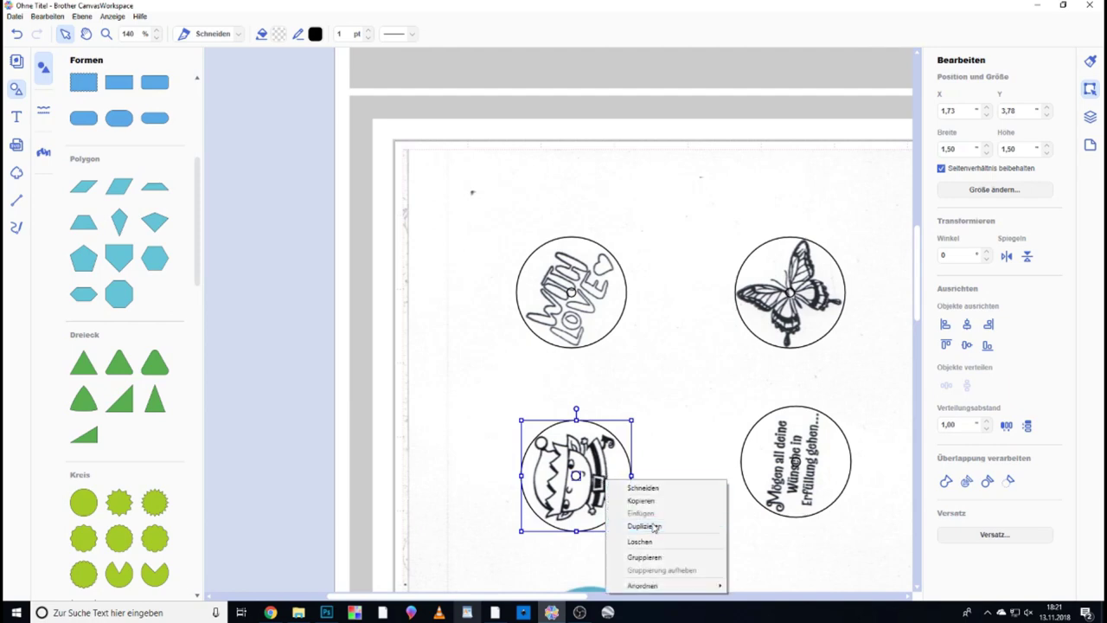
click(654, 526)
scroll(697, 476, down, 3)
drag(616, 370, 610, 515)
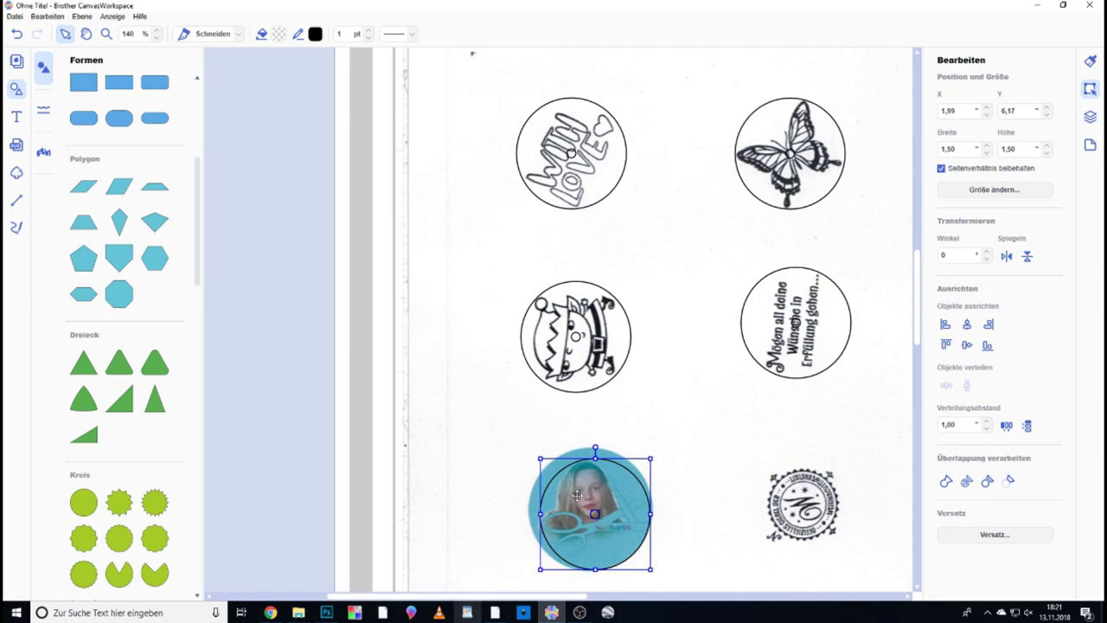
- Duplicate the circle pair on the blue portrait motif and position the copy around the round seal-style stamp motif
right_click(637, 523)
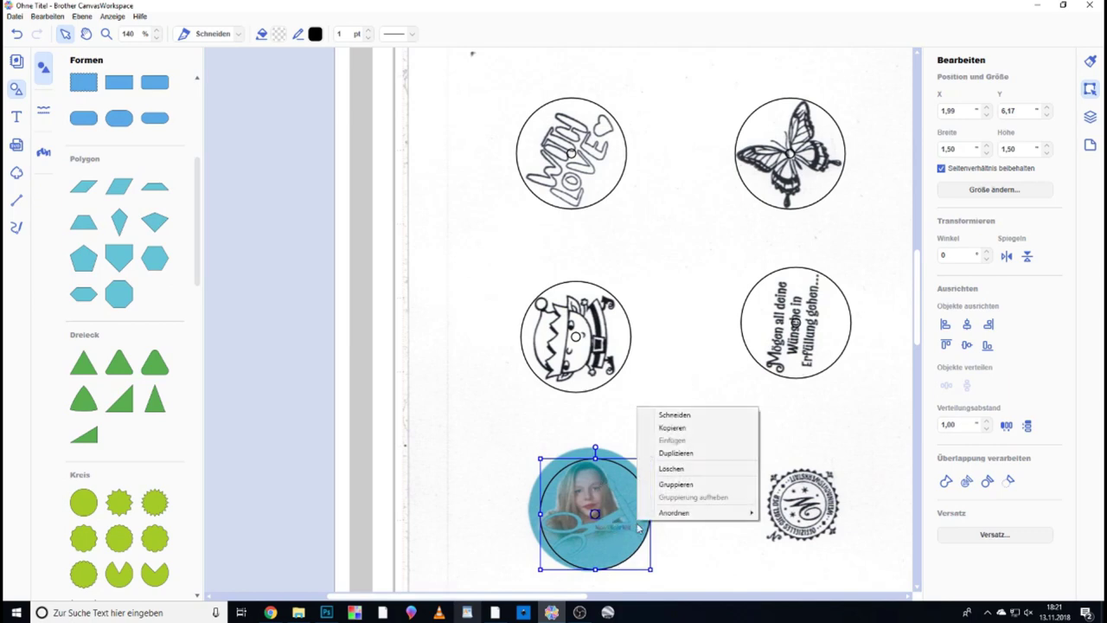
click(674, 455)
drag(637, 516, 819, 486)
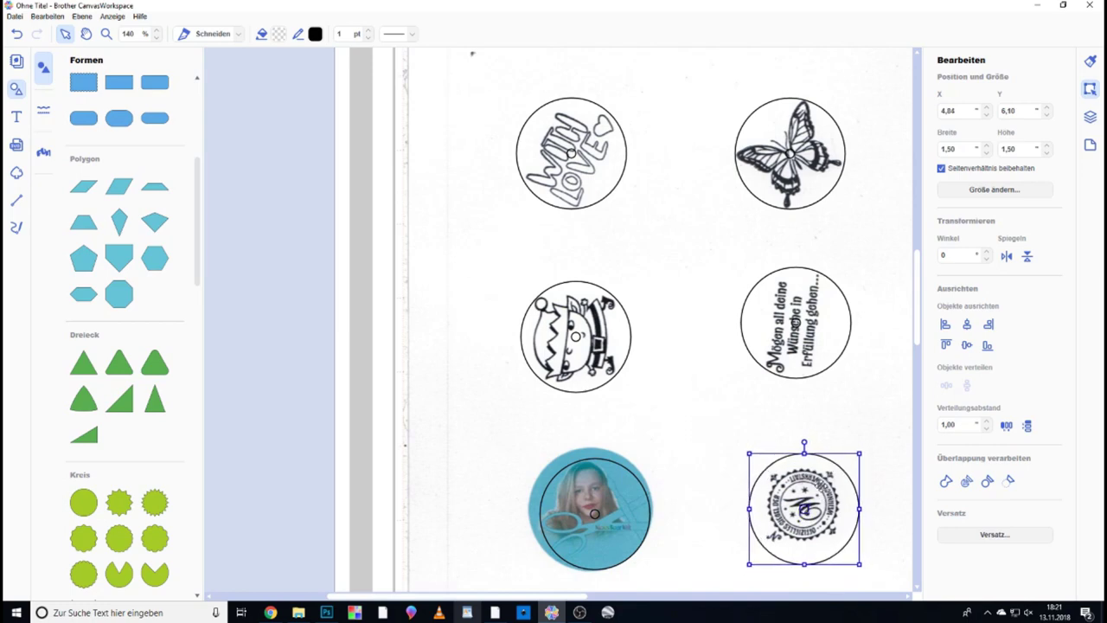
click(875, 480)
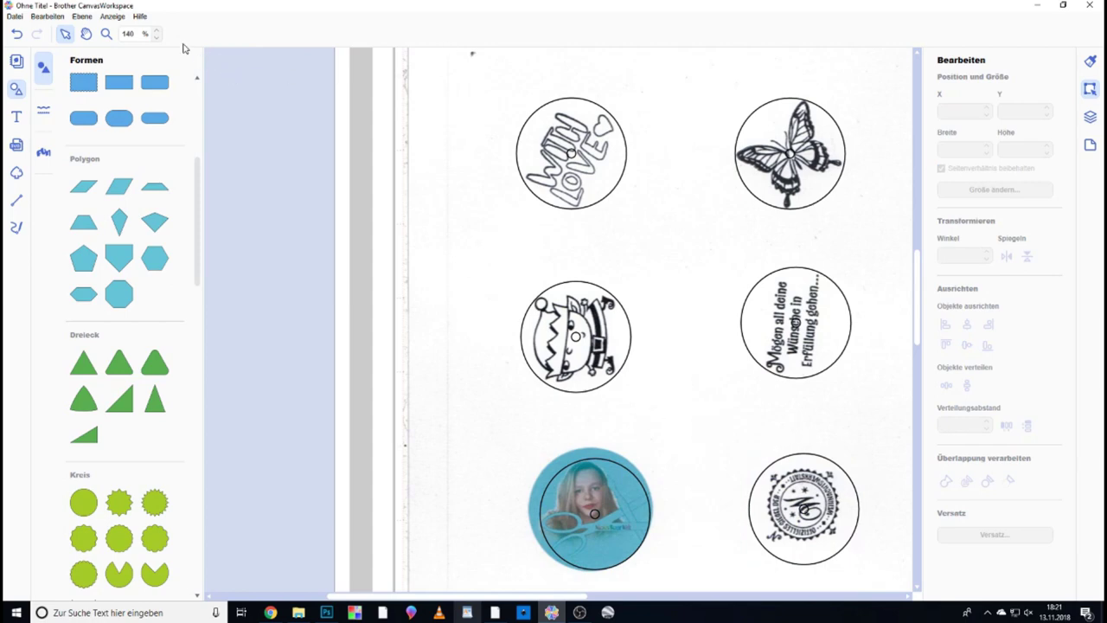
- Examine the placement of all six circle pairs on the scanned sheet at 70% zoom
click(157, 37)
click(157, 38)
click(157, 38)
click(158, 38)
click(157, 38)
click(158, 38)
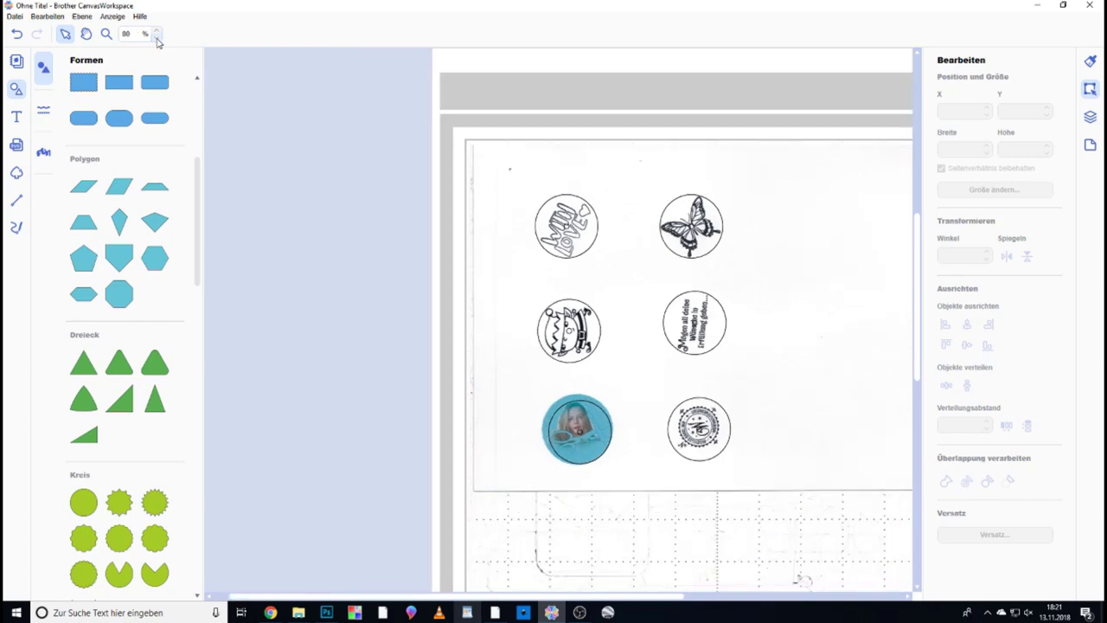
click(157, 38)
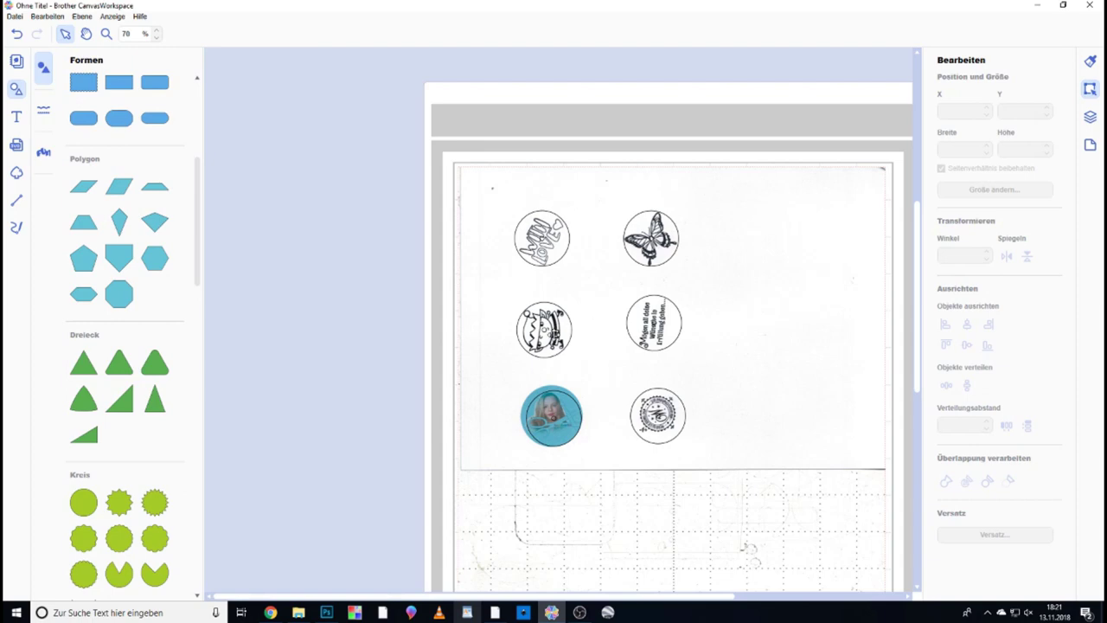
mouse_move(915, 334)
mouse_down()
mouse_move(915, 356)
mouse_move(918, 333)
mouse_up()
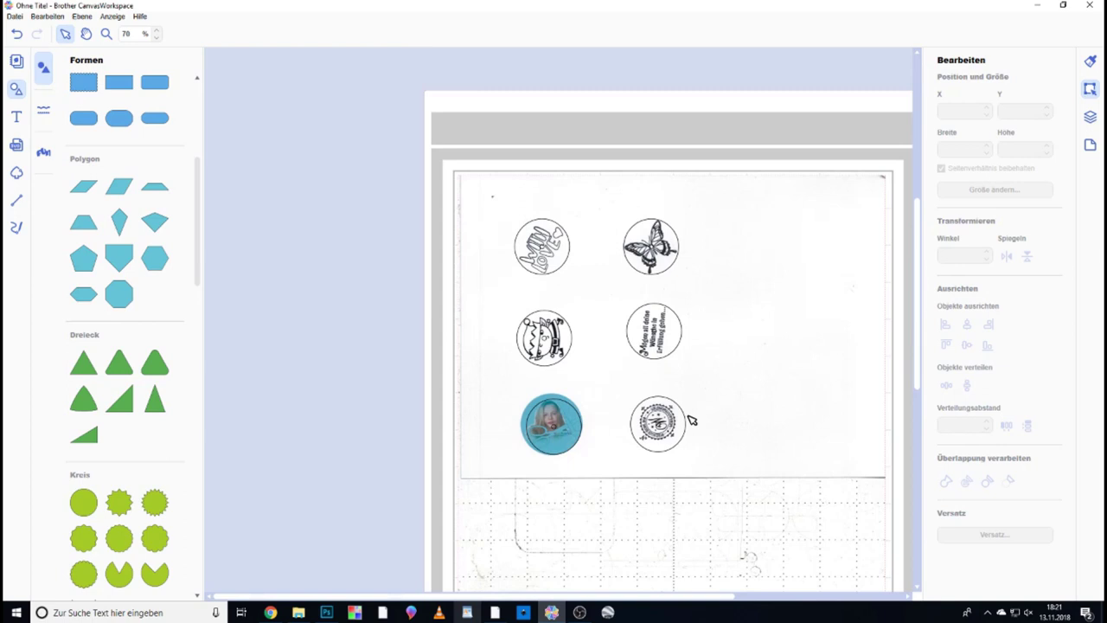
- Transfer the design as an FCM file over the Internet to the registered cutting machine, acknowledging the notices
click(16, 16)
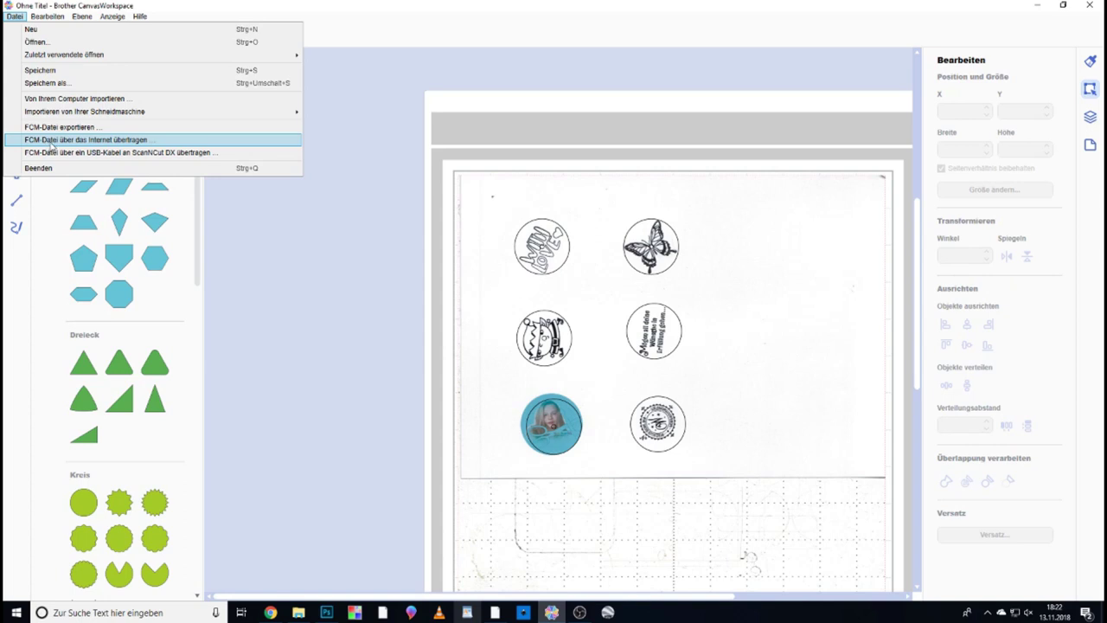
click(183, 143)
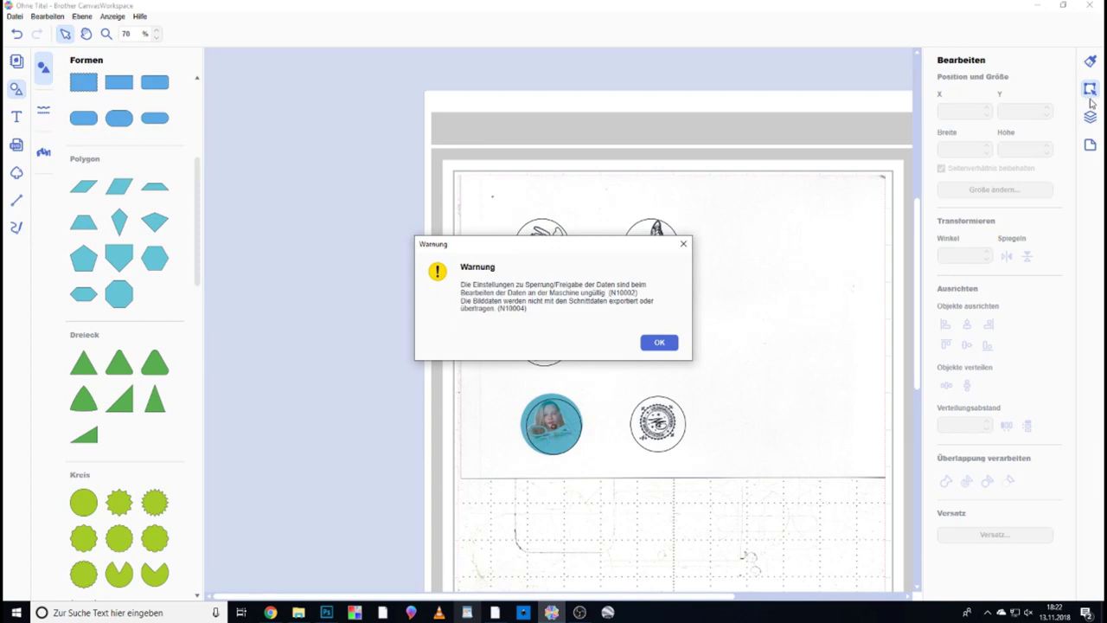
click(659, 344)
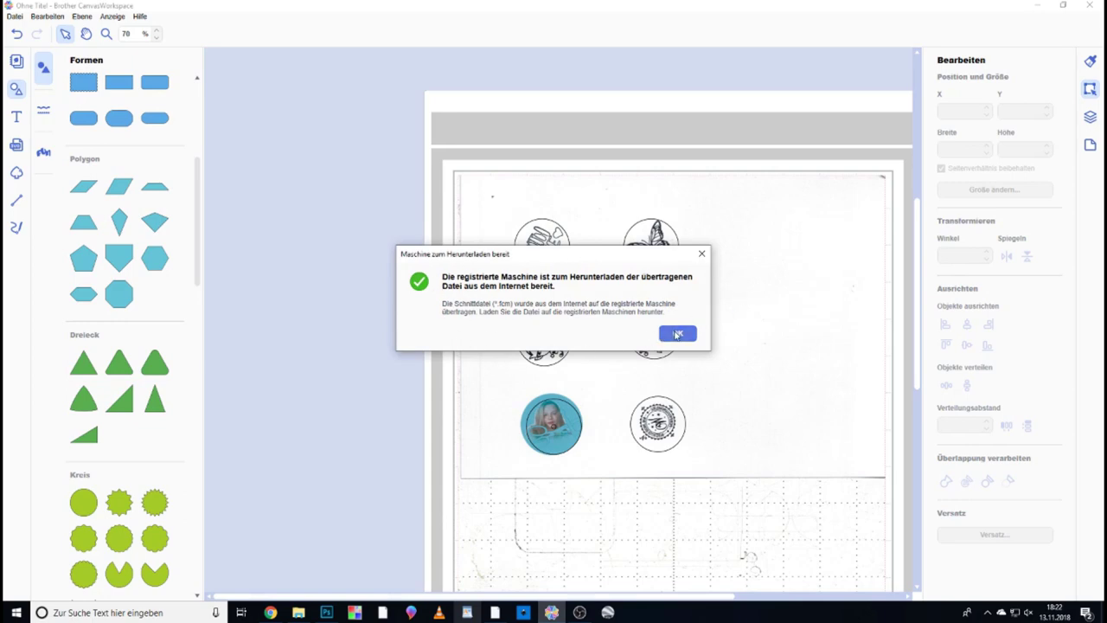
click(678, 334)
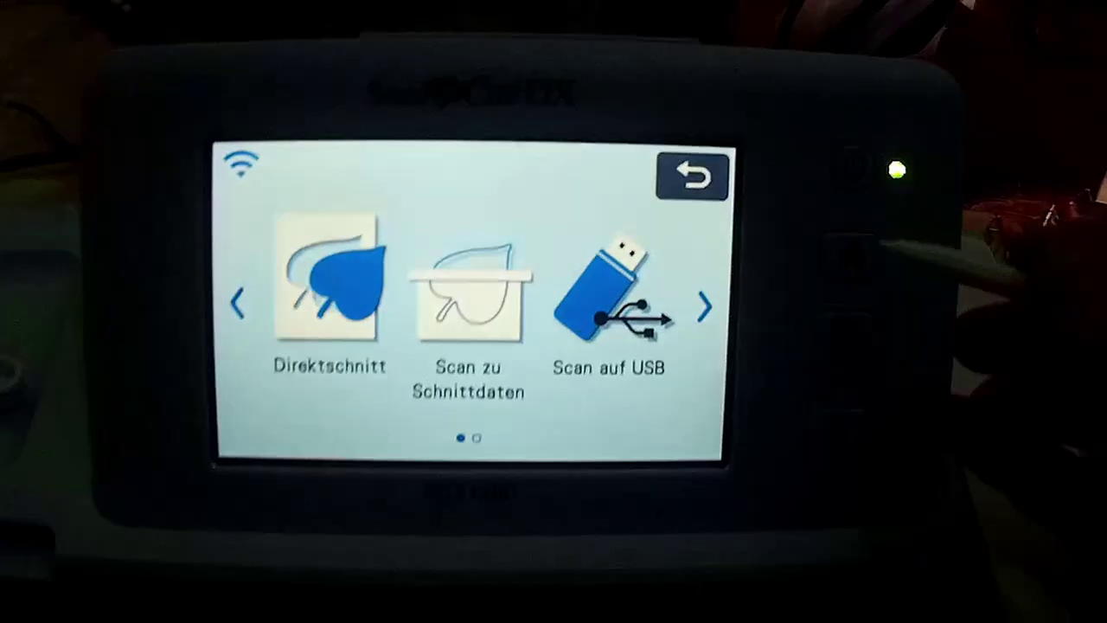
click(887, 246)
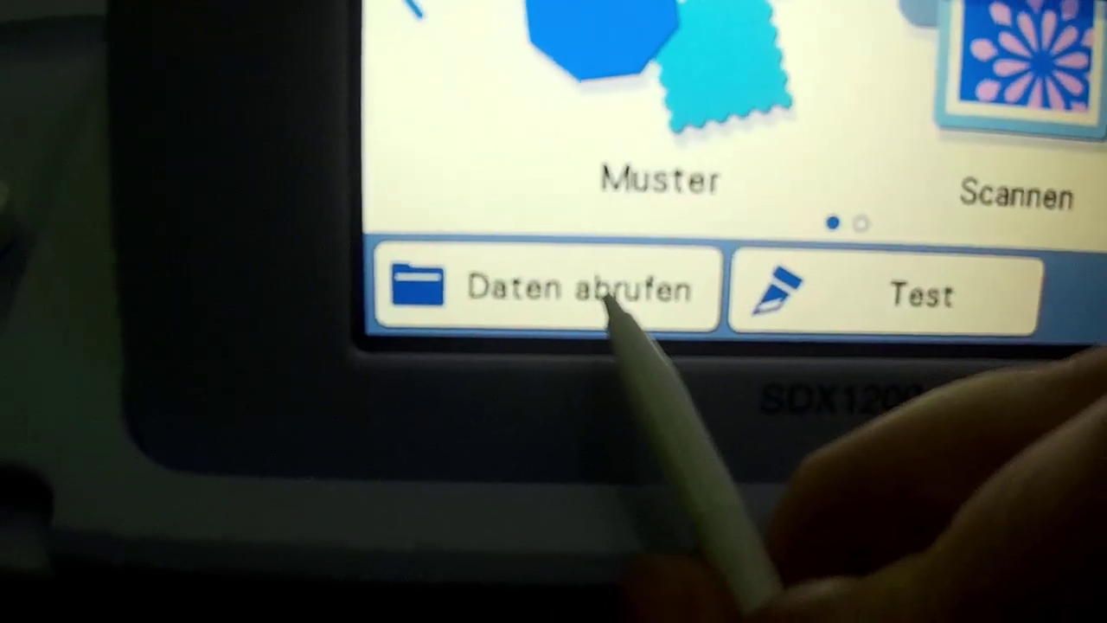
click(519, 317)
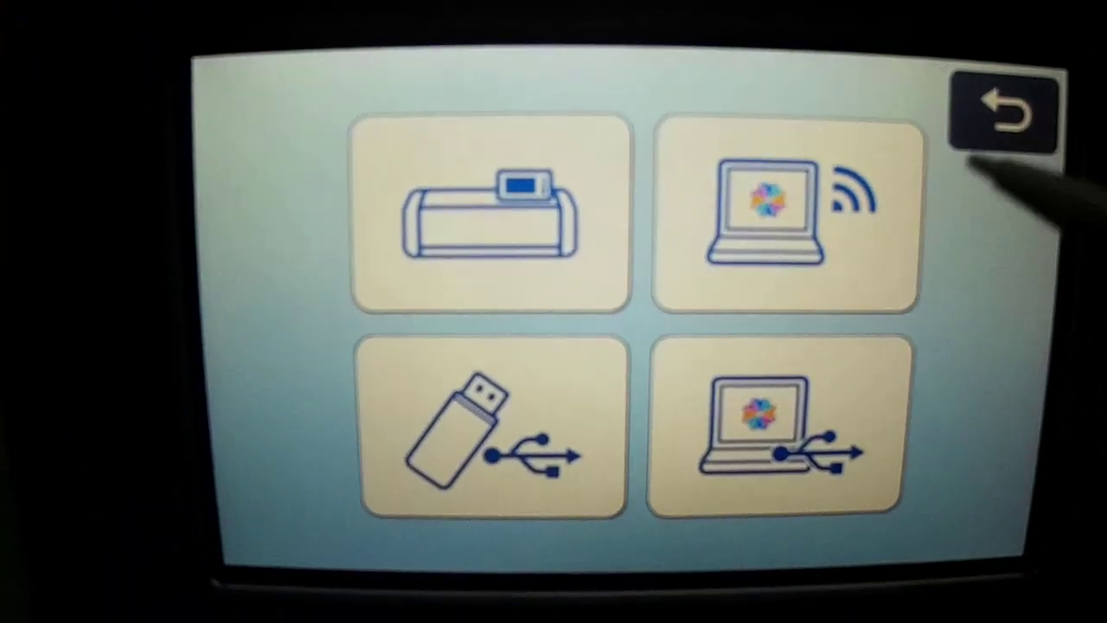
click(852, 212)
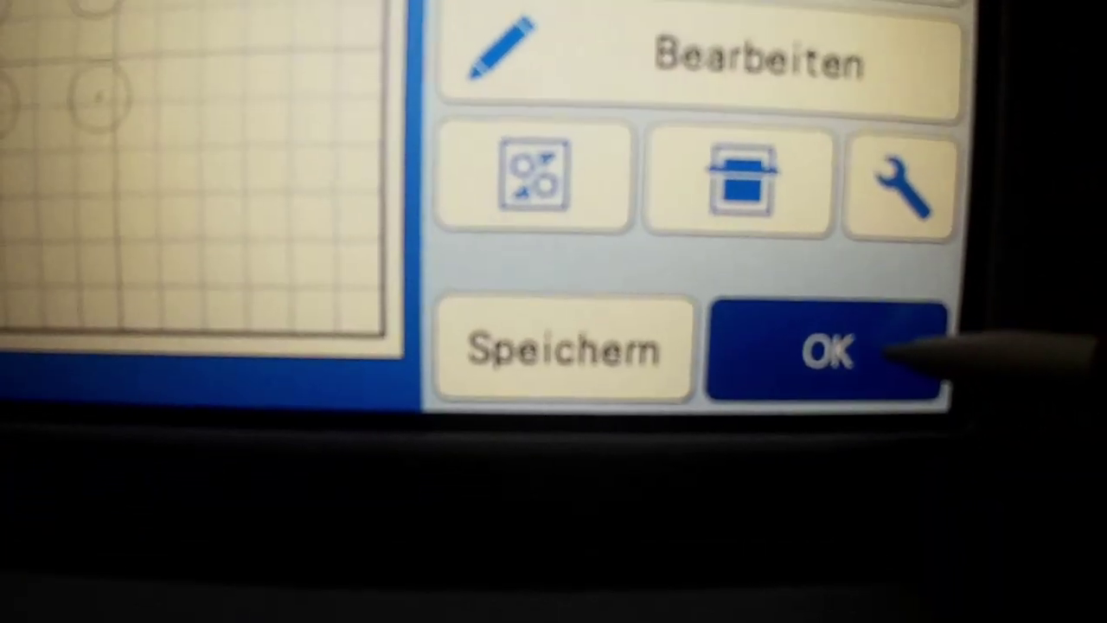
click(852, 463)
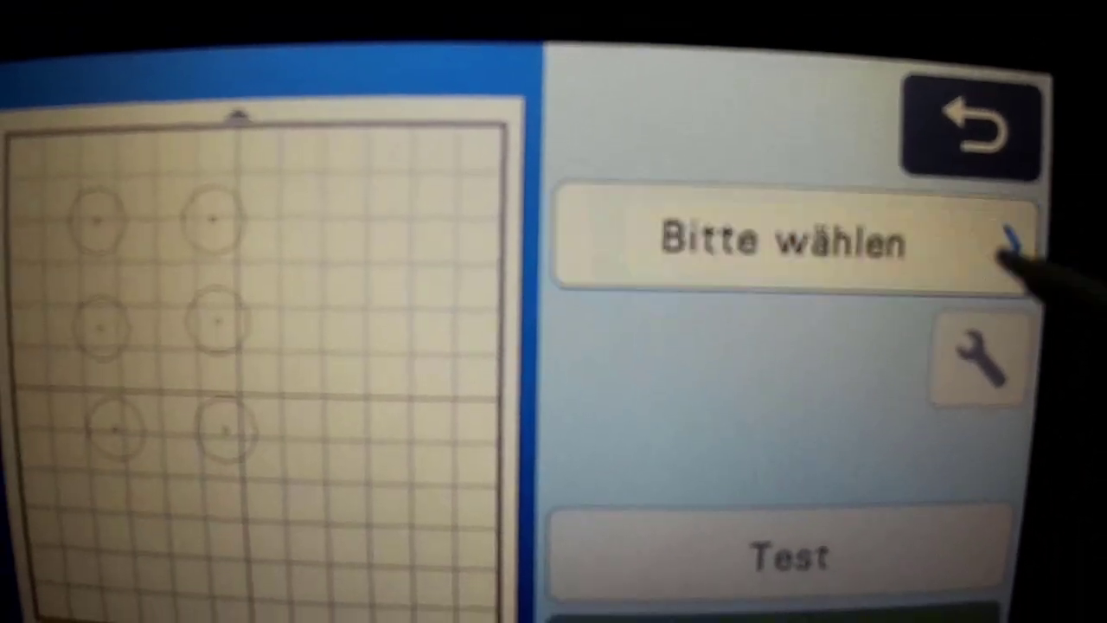
click(961, 243)
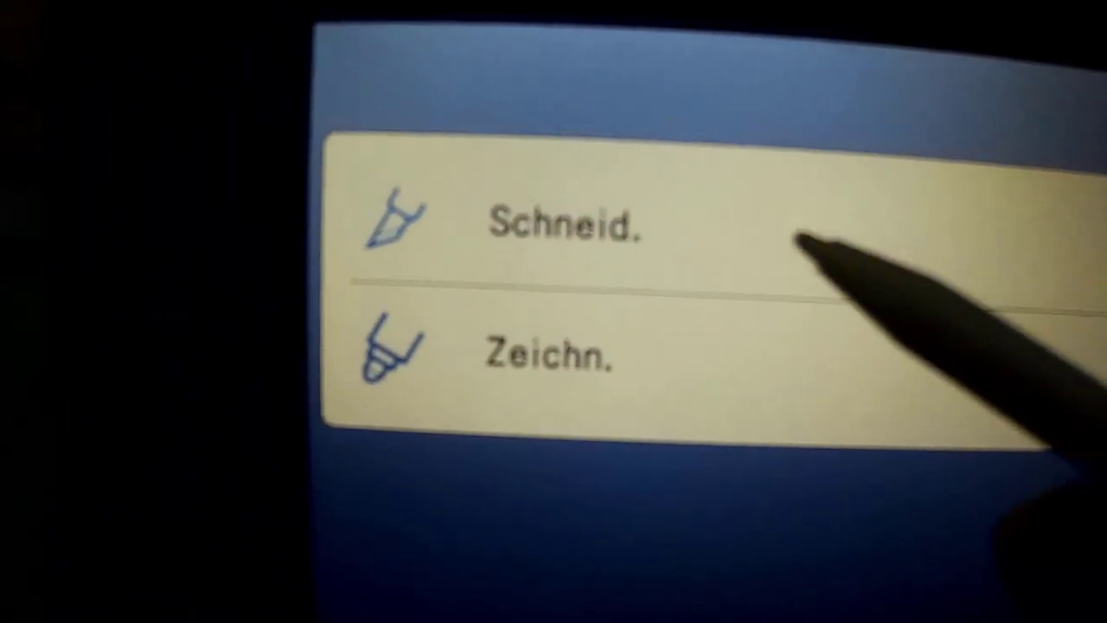